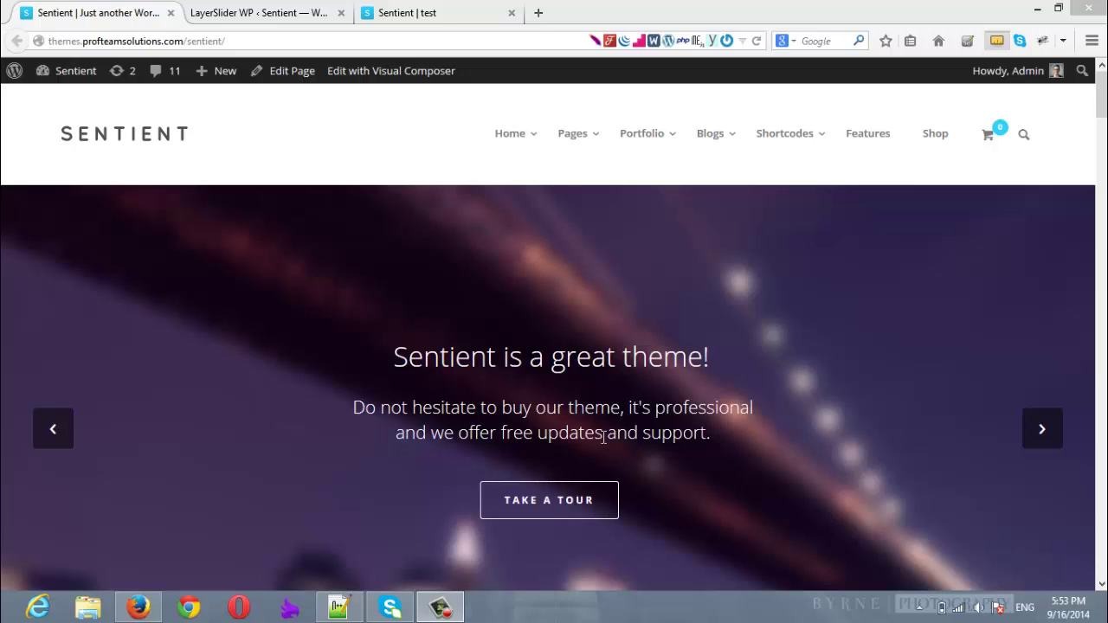
Switch to the slider 13 editor and scroll down to its layers list
click(303, 13)
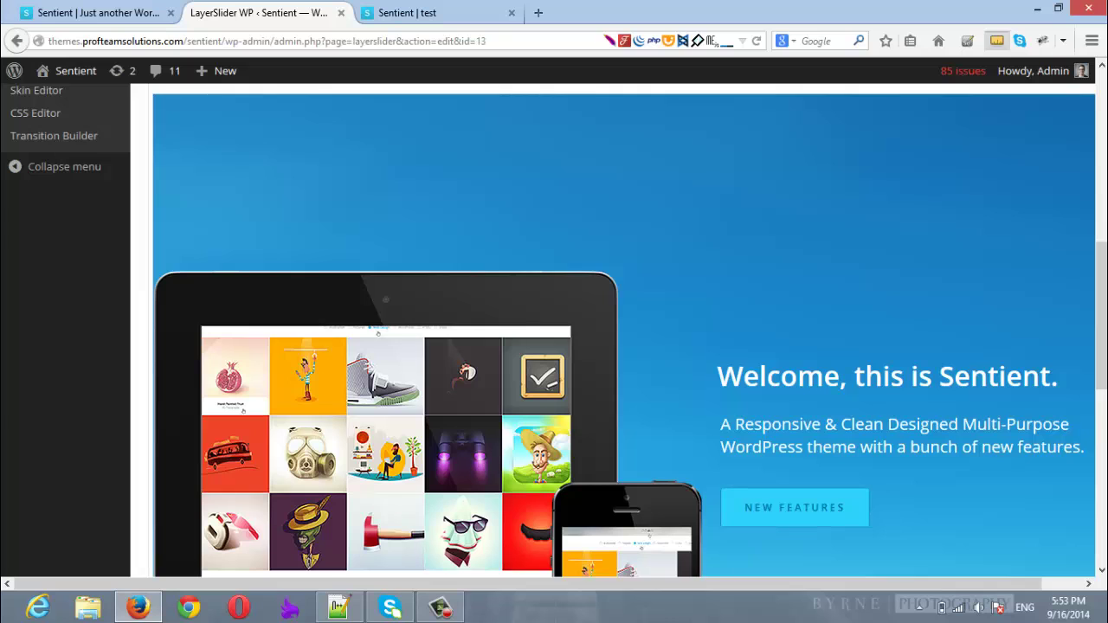
scroll(623, 346, down, 10)
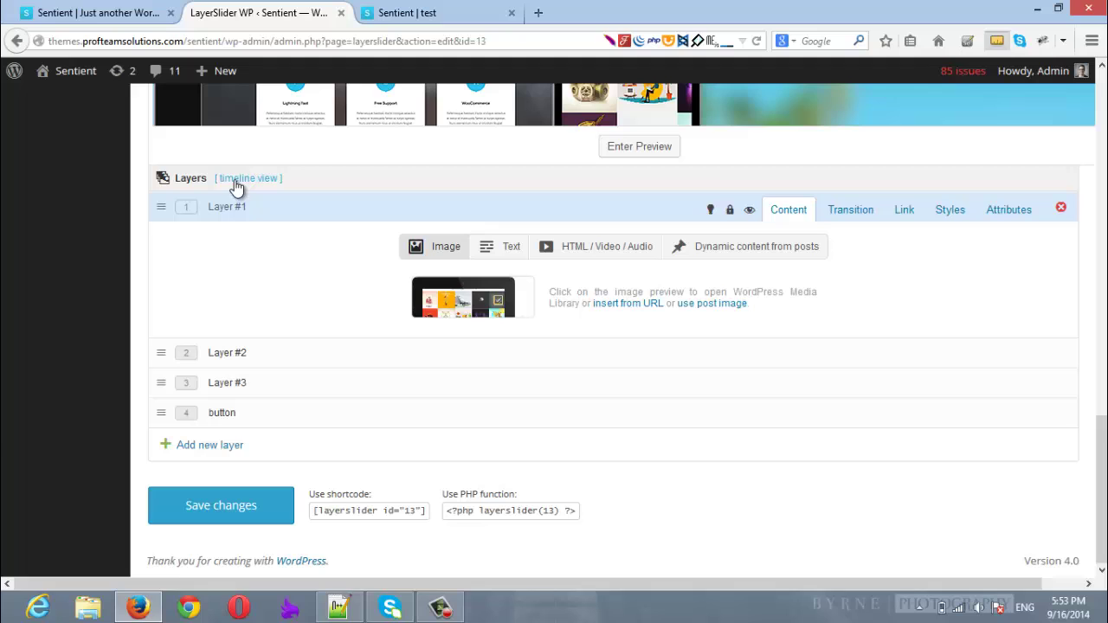
Add a fifth layer named 'button two', then bring up the button markup notes in Notepad++
click(229, 445)
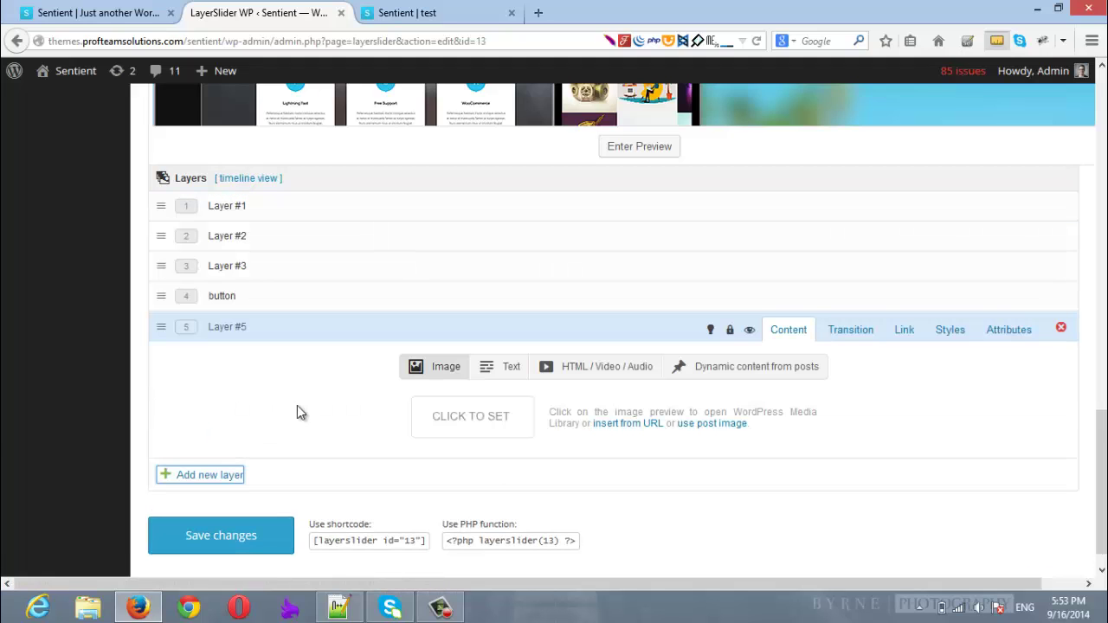
click(243, 326)
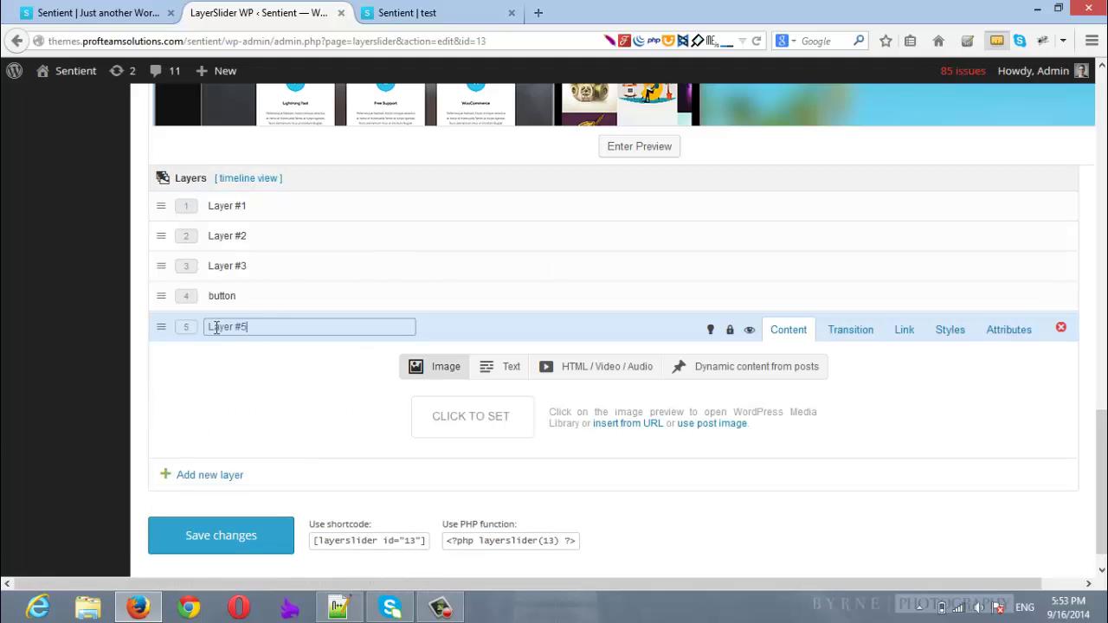
key(ctrl+a)
text(button)
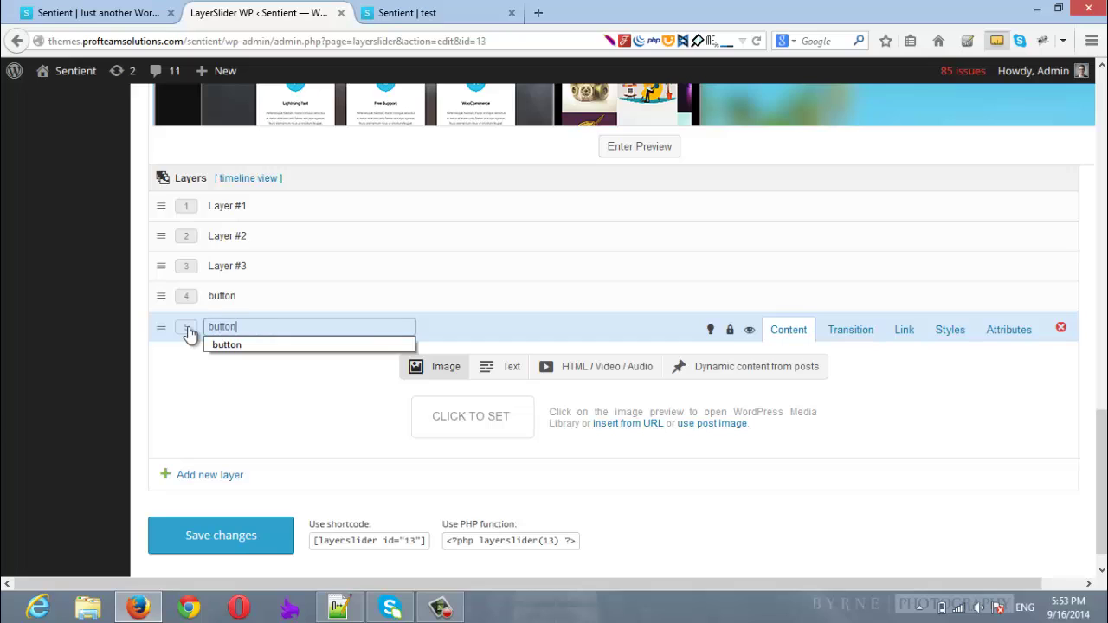
text( two)
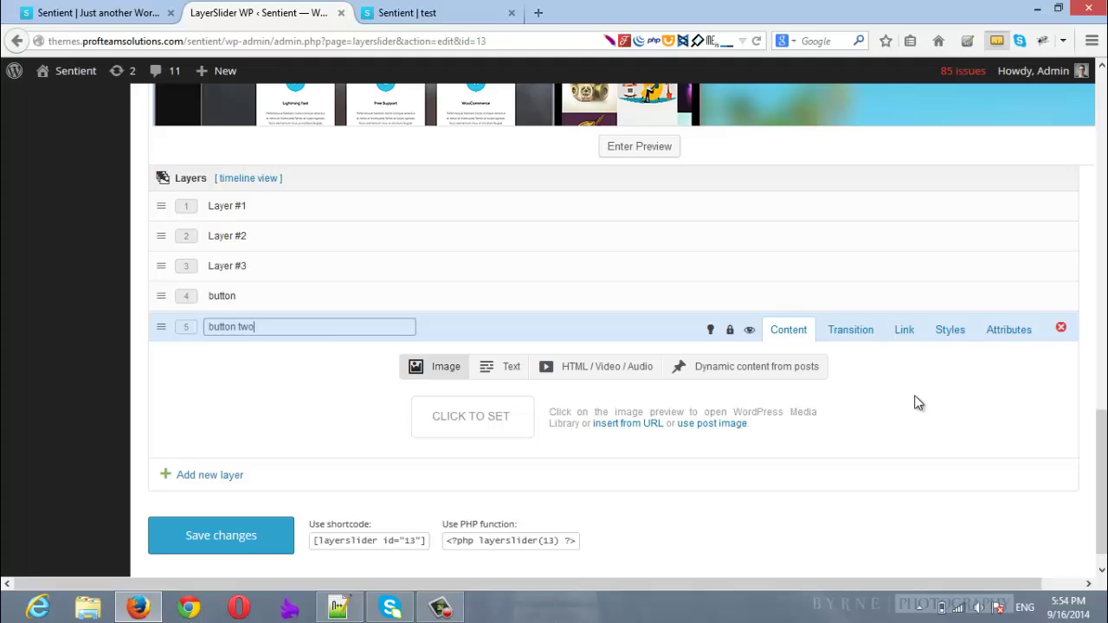
click(337, 607)
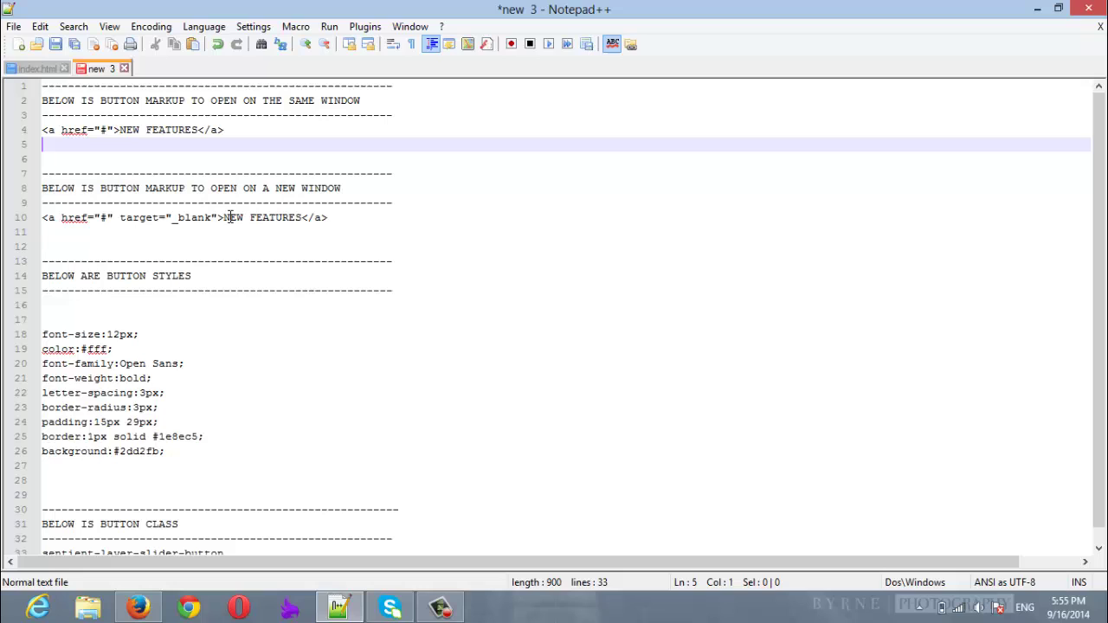
Copy line 4's <a href="#">NEW FEATURES</a> markup and return to Firefox
drag(227, 129, 32, 136)
key(ctrl+c)
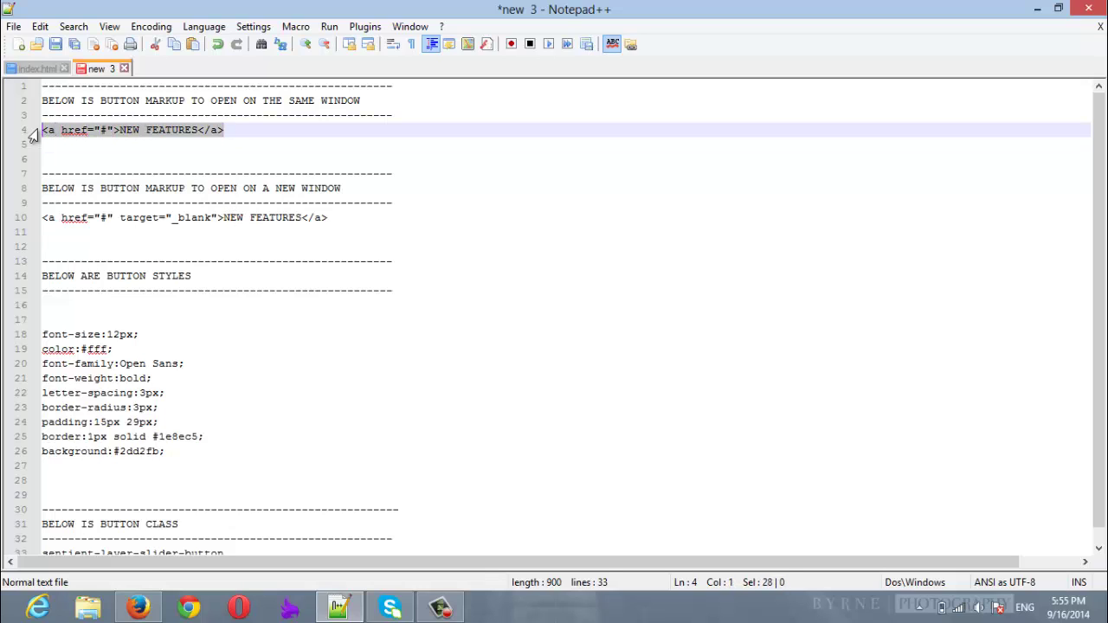
click(138, 608)
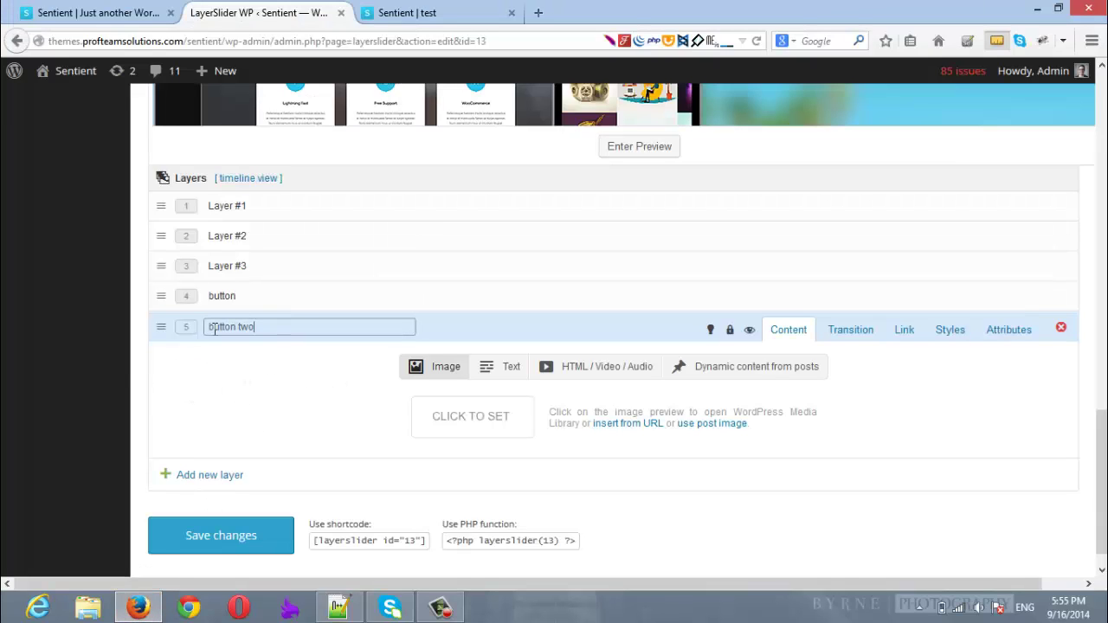
Make button two a Text layer with the pasted NEW FEATURES link, placed upper middle
click(507, 370)
click(468, 462)
key(ctrl+v)
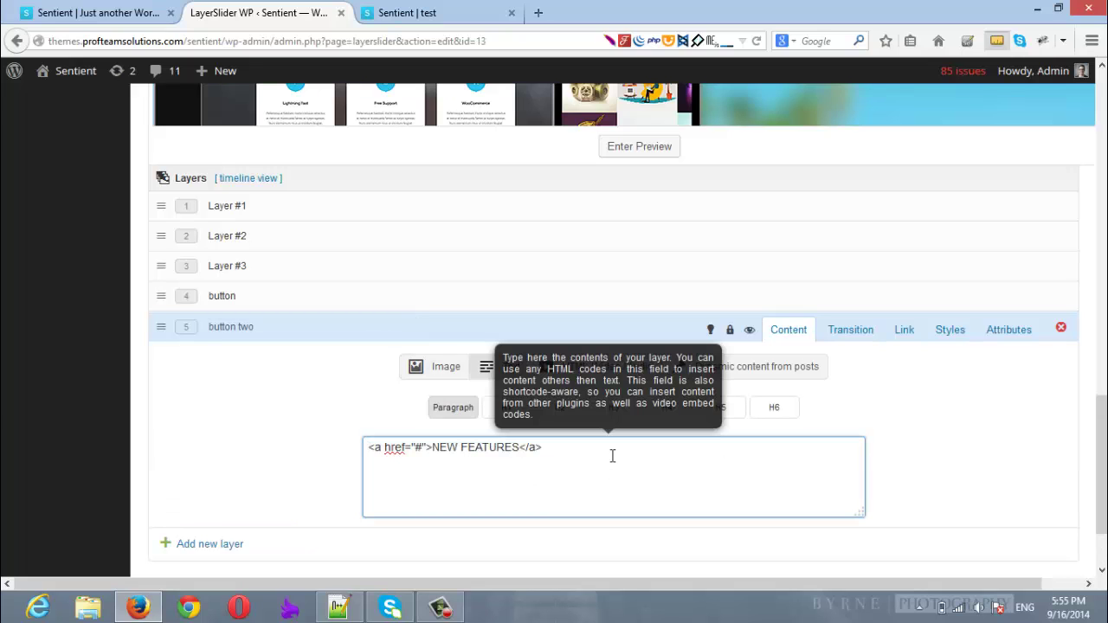
scroll(606, 346, up, 10)
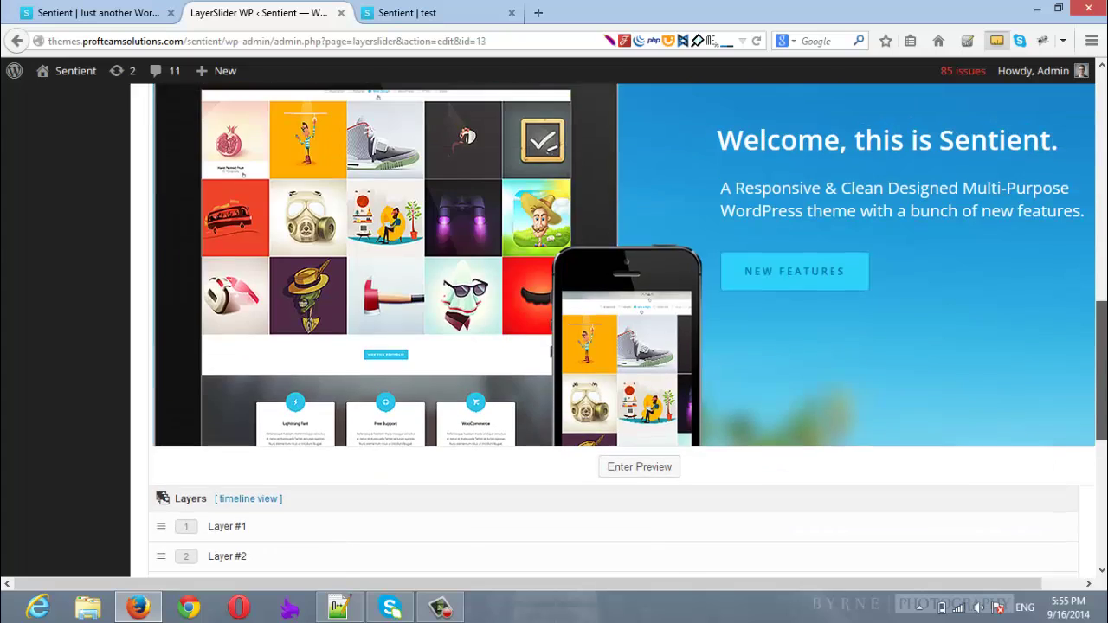
drag(204, 186, 704, 295)
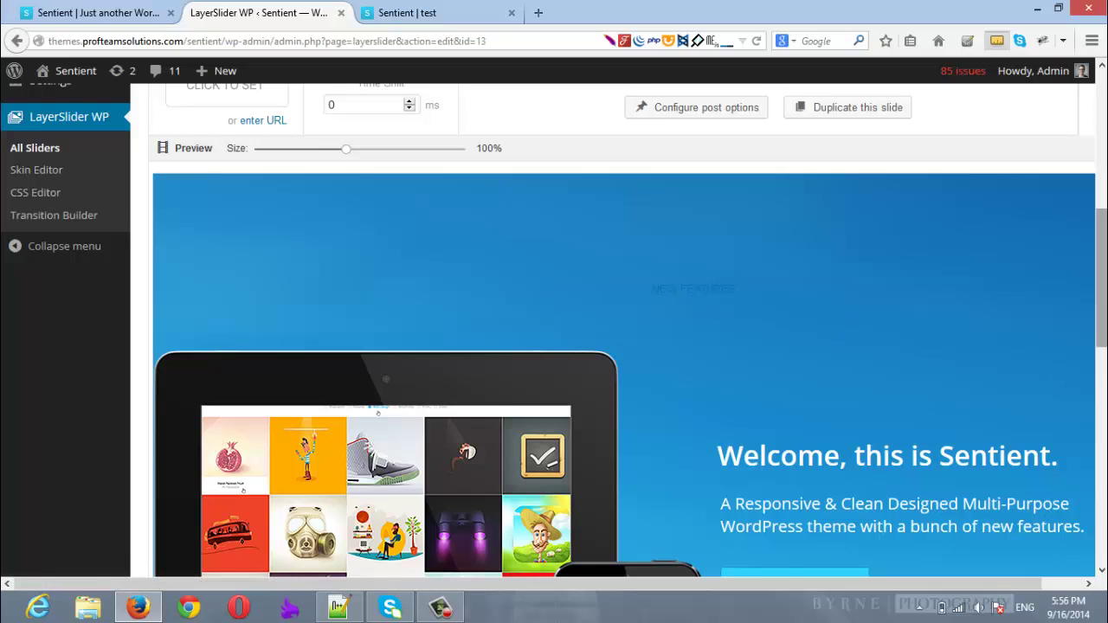
scroll(479, 403, down, 8)
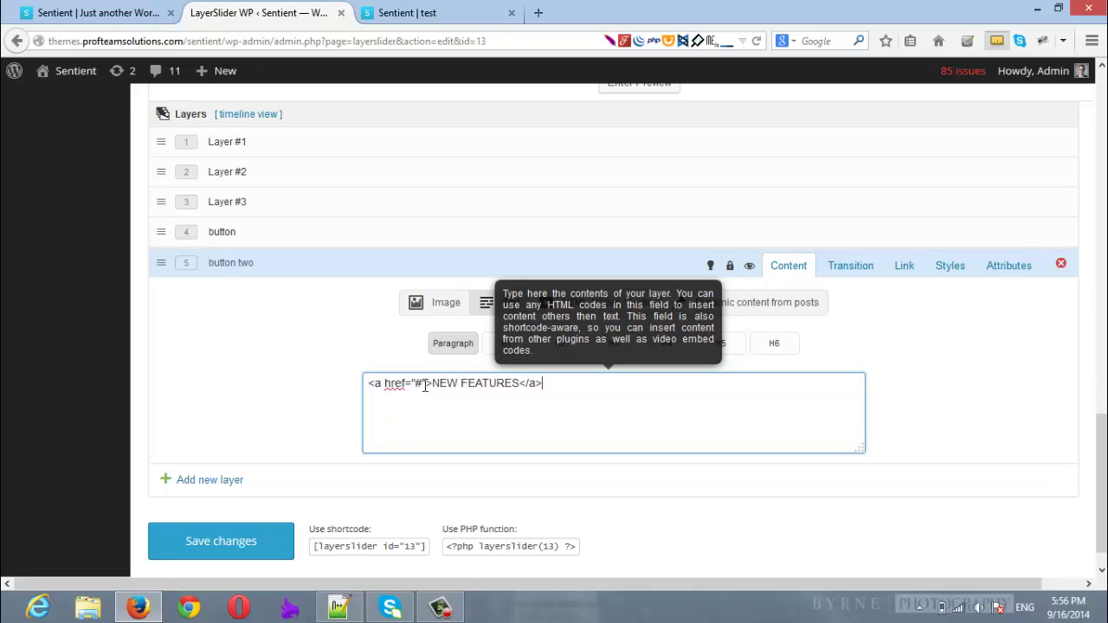
double_click(419, 384)
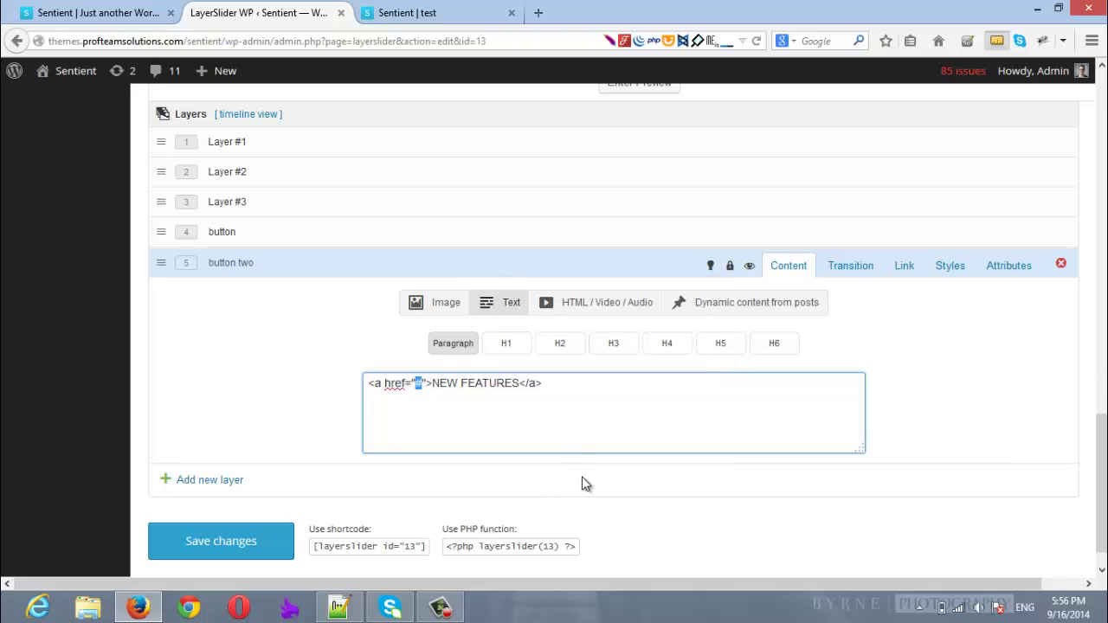
text(htt)
text(p://ww)
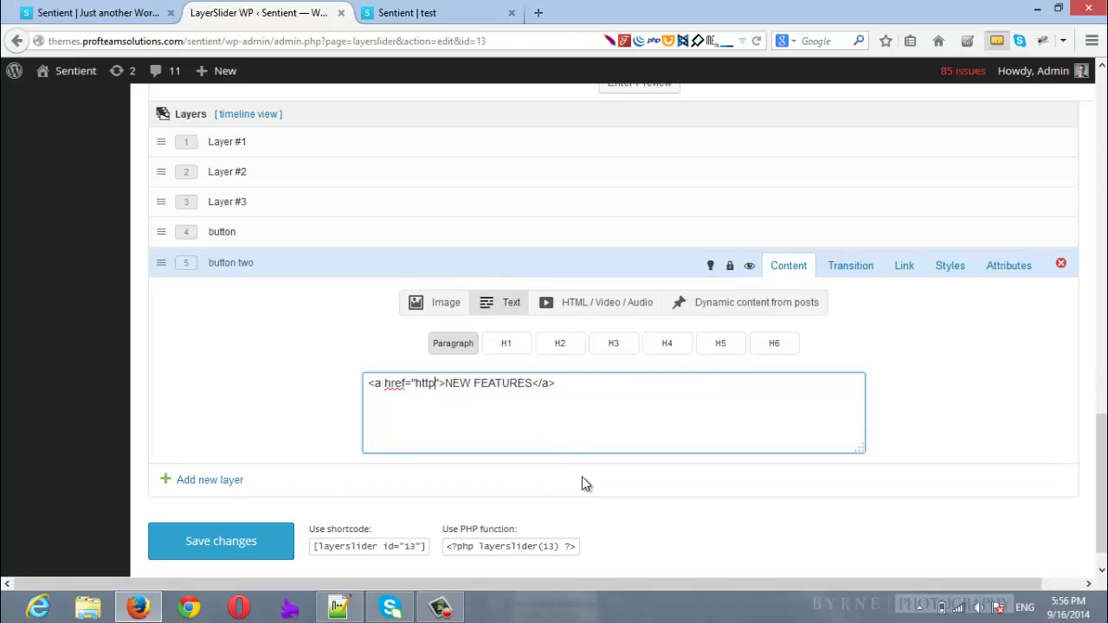
text(w.goog)
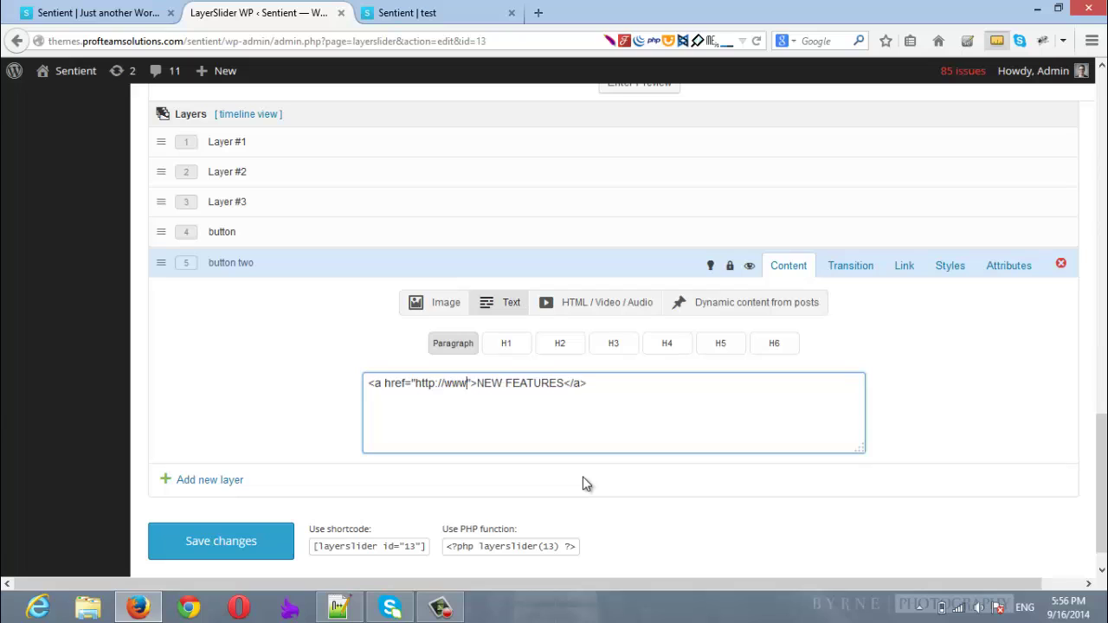
text(le.com)
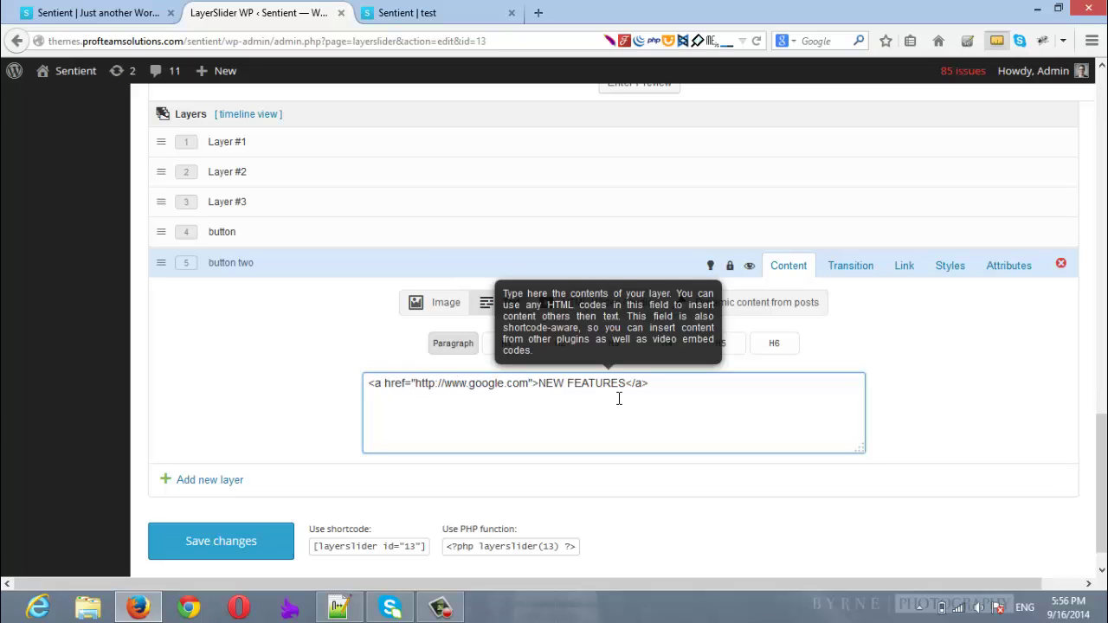
drag(625, 384, 547, 387)
scroll(639, 173, up, 1)
click(639, 90)
scroll(623, 329, up, 3)
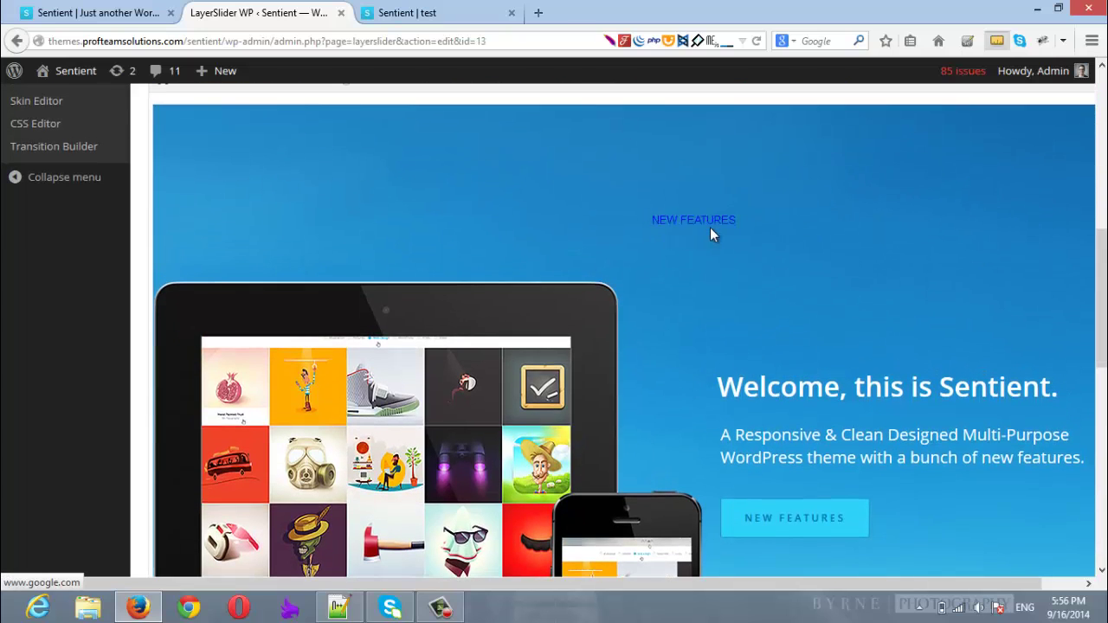
scroll(1087, 472, down, 10)
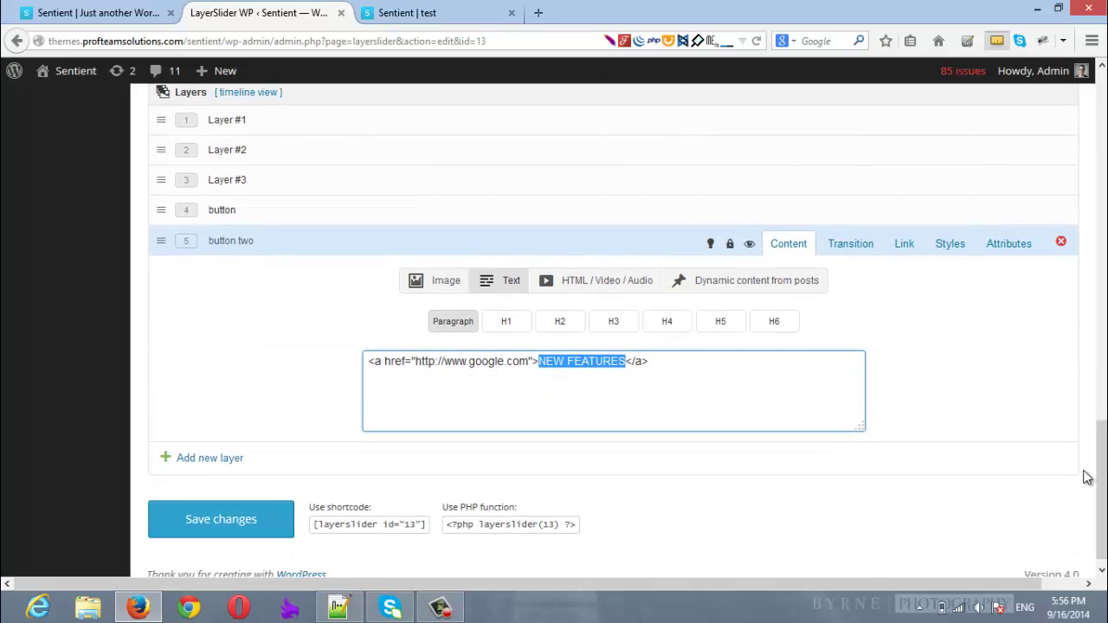
text(GO )
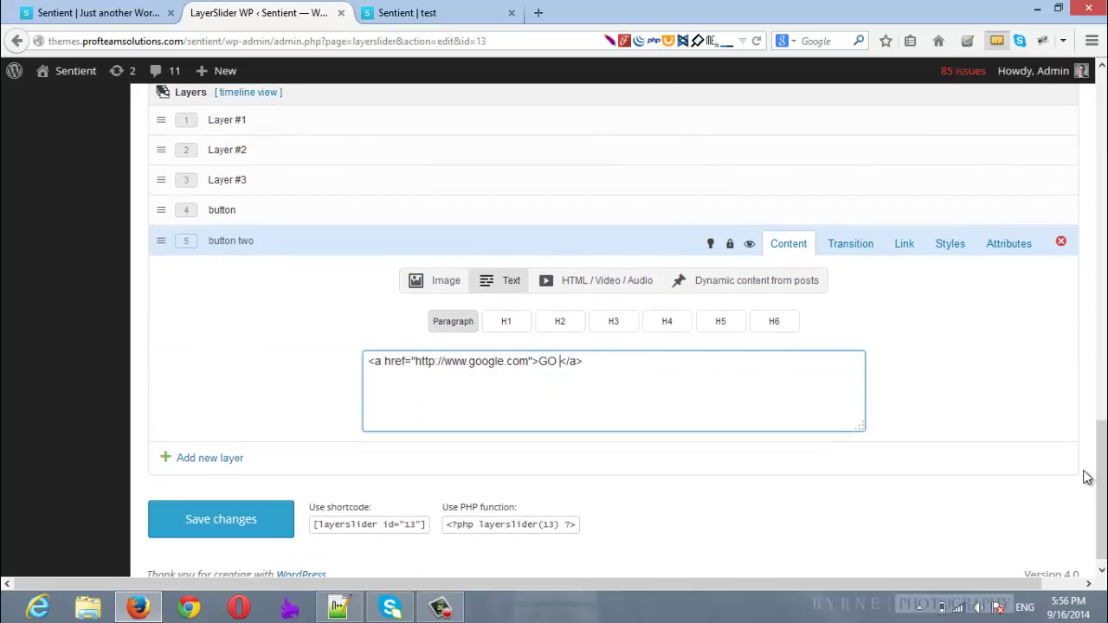
text(TO GOOGLE)
In Notepad++, select the button-style CSS lines 18–26, font-size through background
drag(1101, 485, 1101, 274)
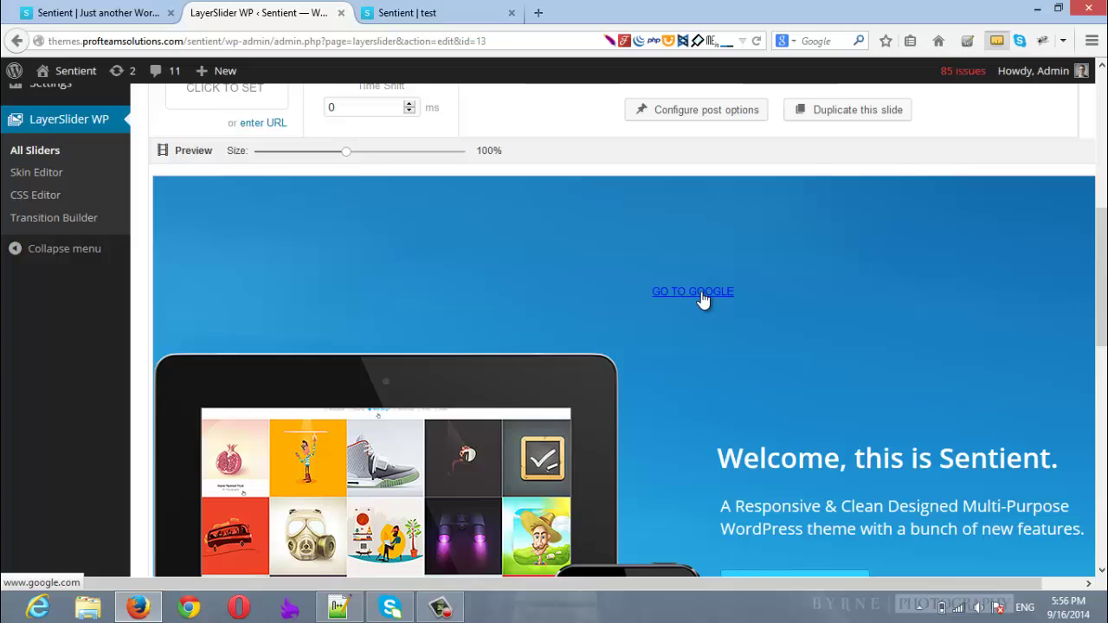
drag(1101, 277, 1102, 487)
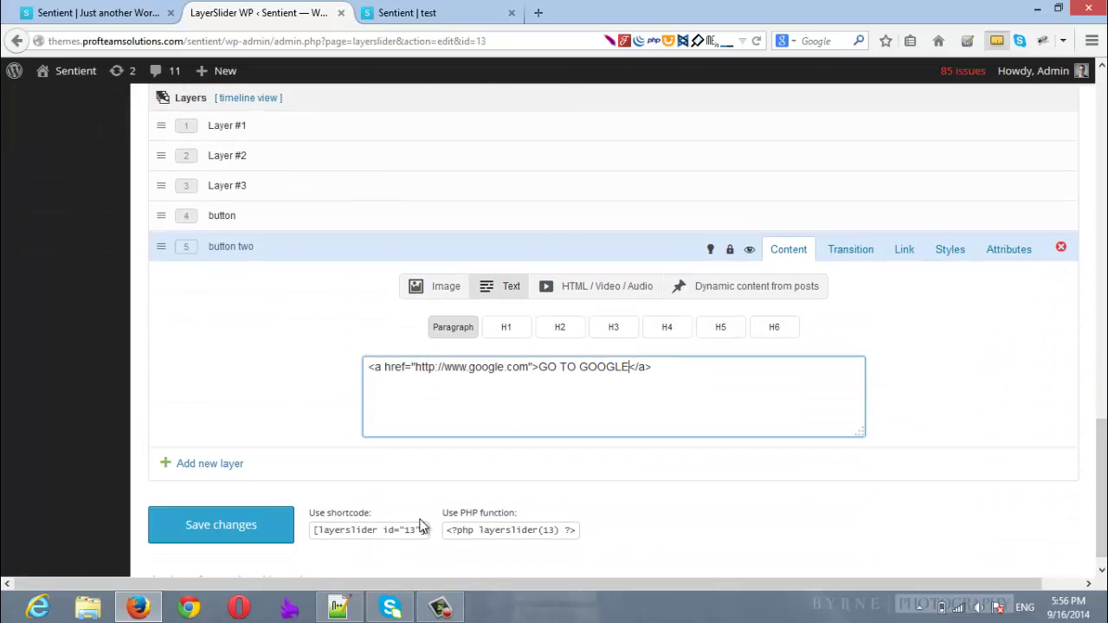
click(349, 610)
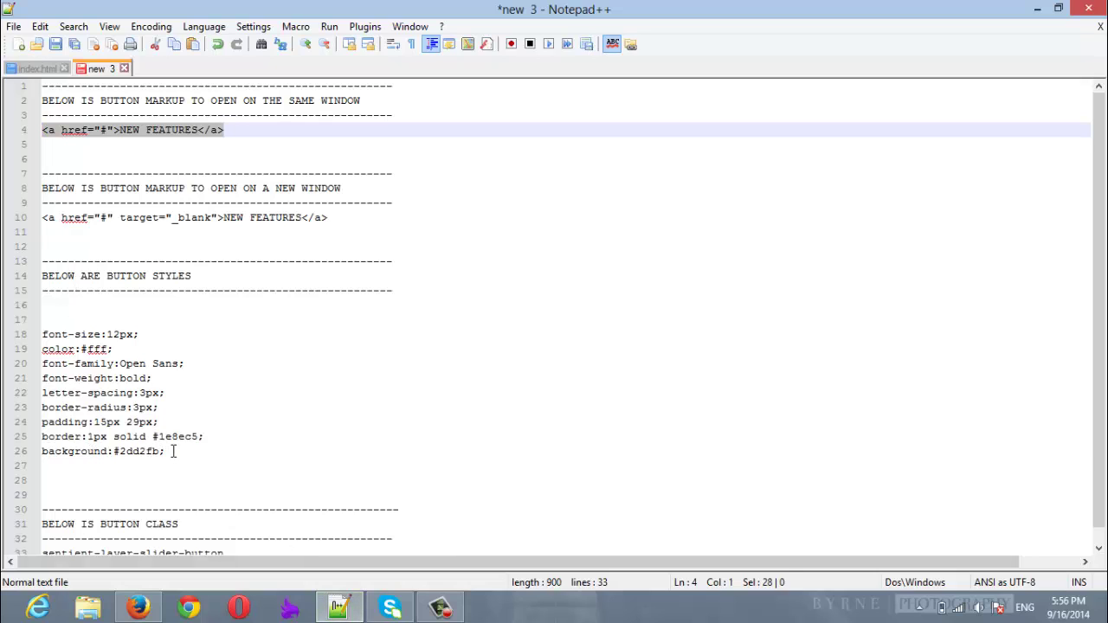
drag(173, 451, 7, 347)
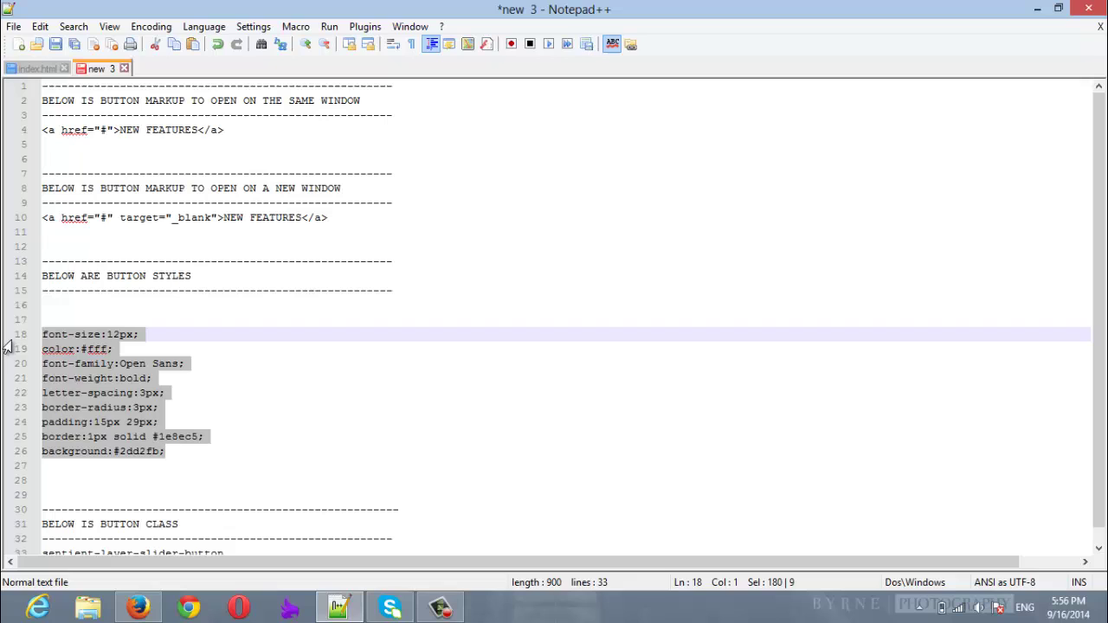
Paste the nine CSS lines, font-size:12px through background:#2dd2fb, into button two's Custom CSS
click(139, 607)
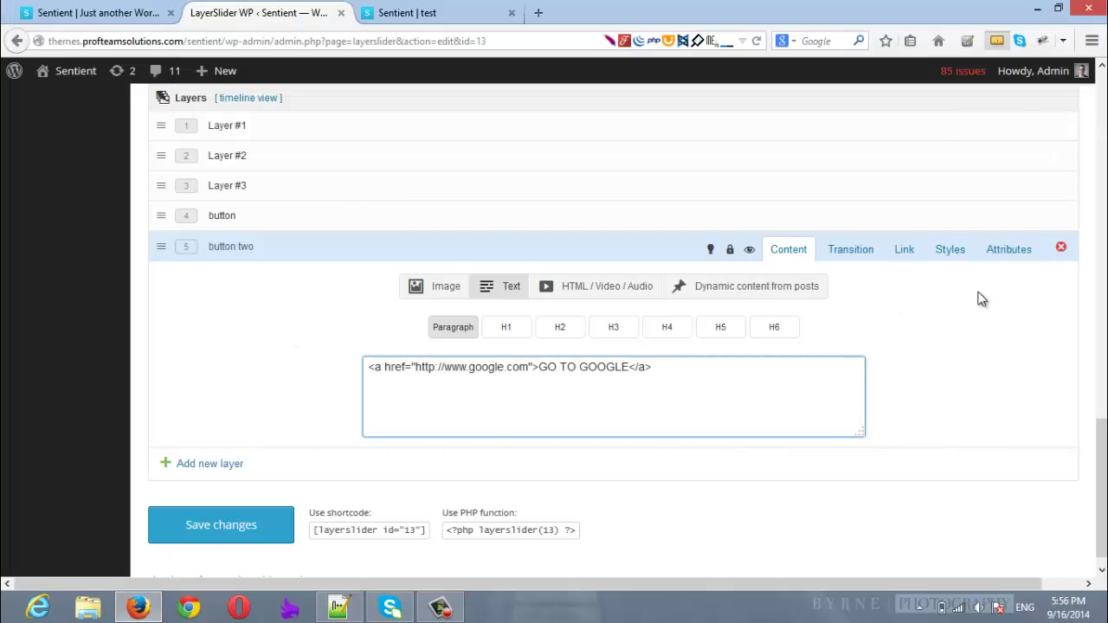
click(960, 254)
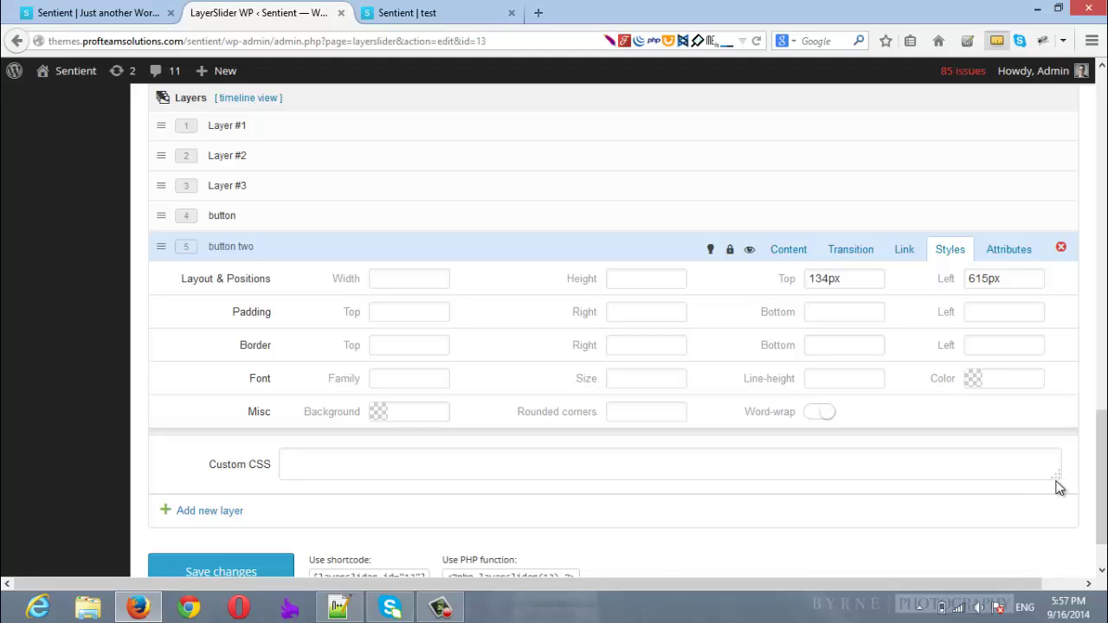
drag(1058, 484, 1058, 549)
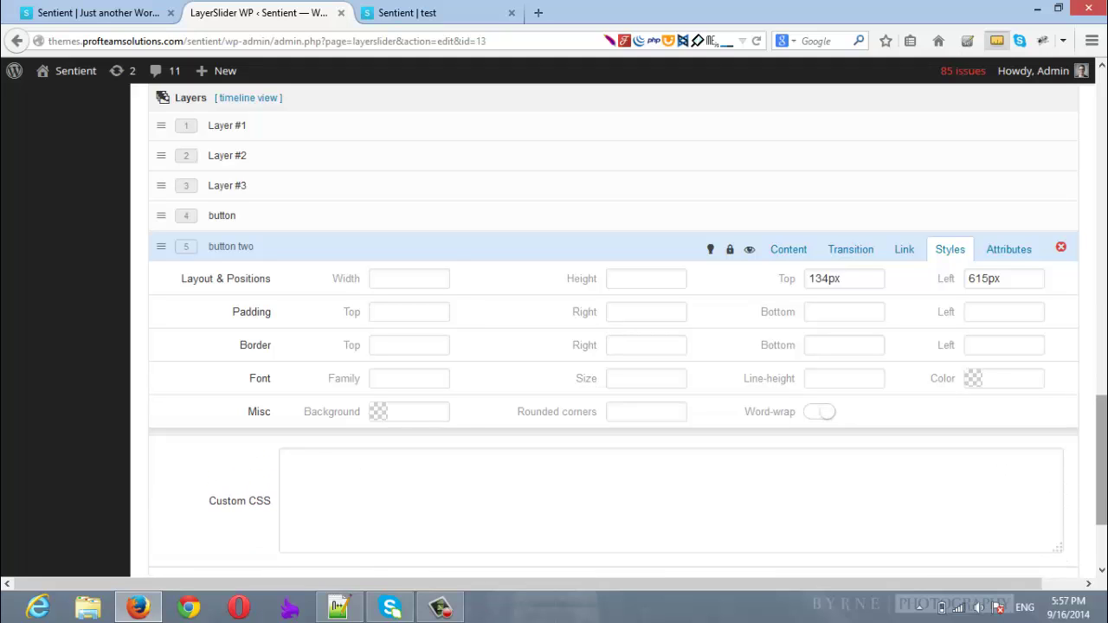
scroll(1102, 459, down, 3)
click(460, 342)
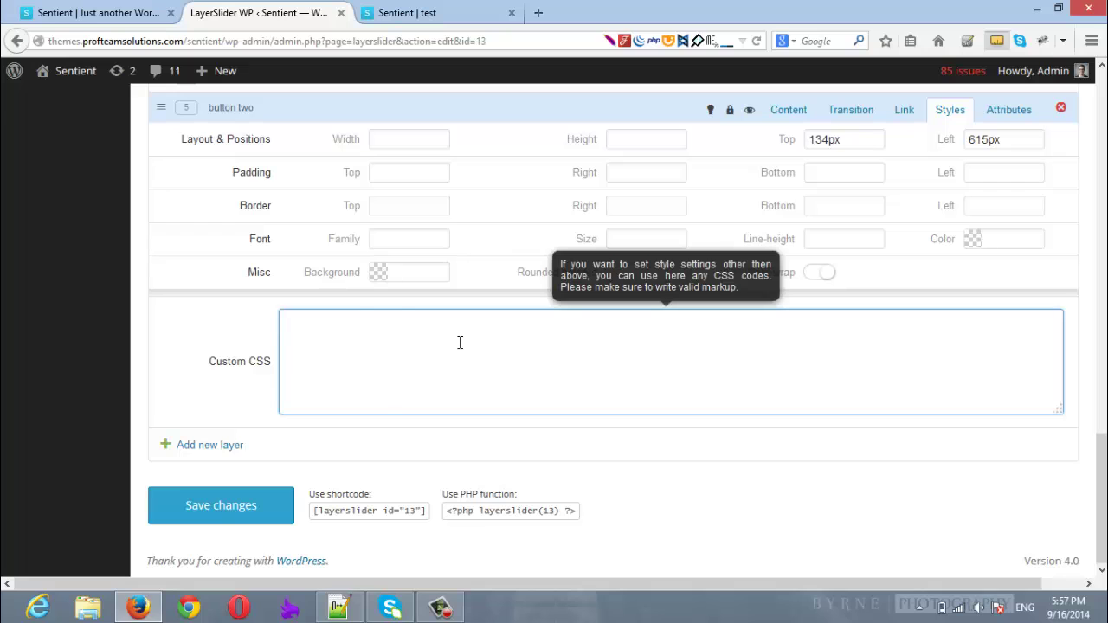
key(ctrl+v)
drag(1058, 411, 1053, 483)
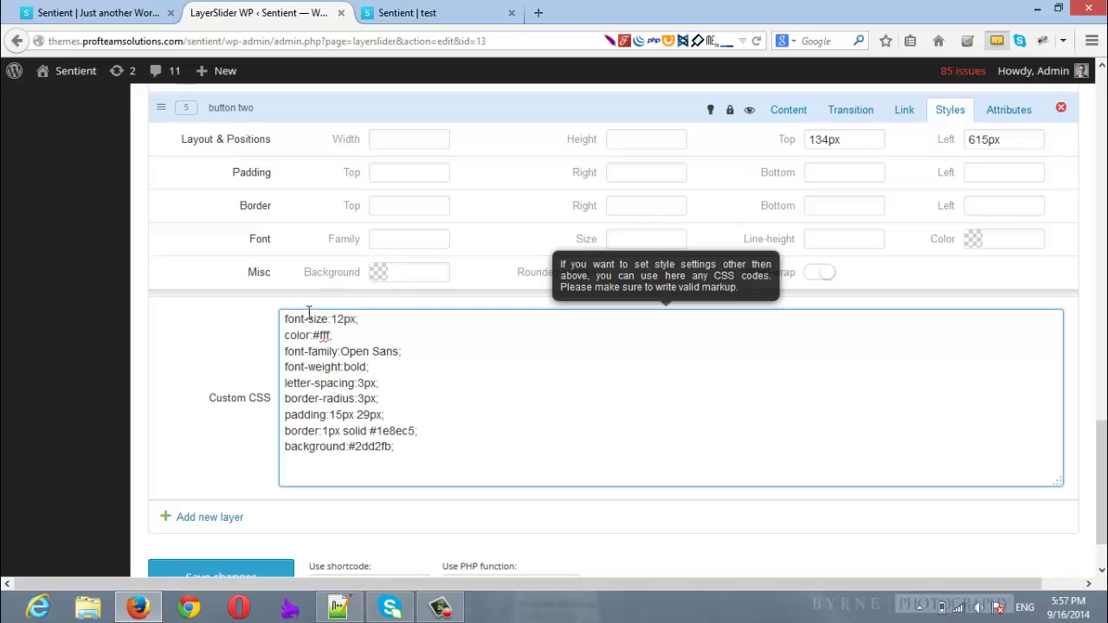
click(355, 318)
click(331, 337)
key(BackSpace)
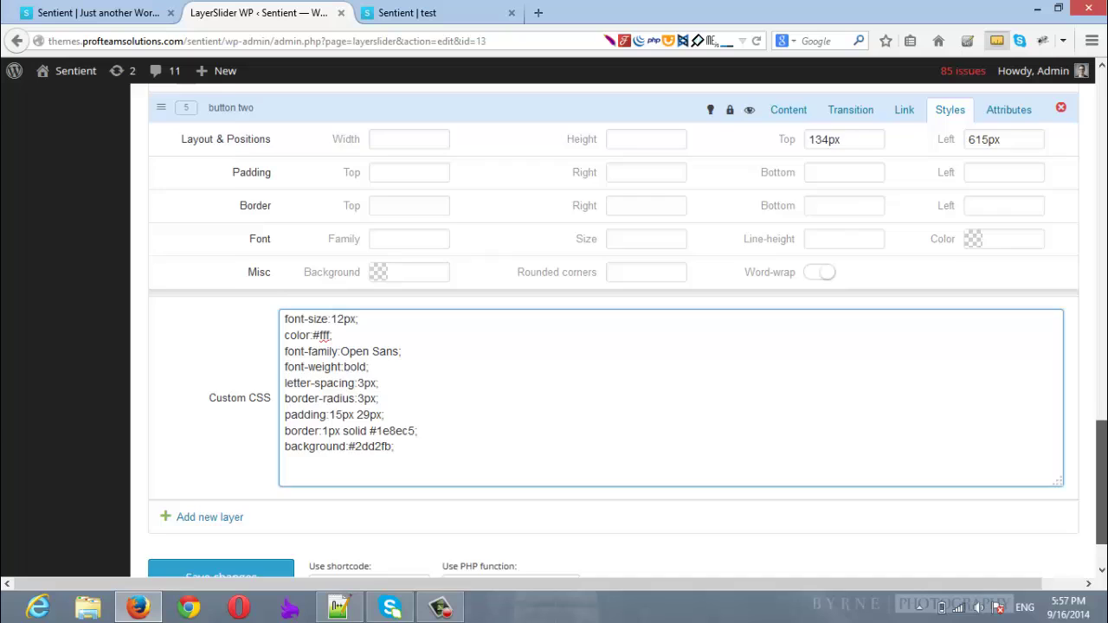
Move the GO TO GOOGLE button to 109px top, 563px left
drag(1102, 482, 1102, 298)
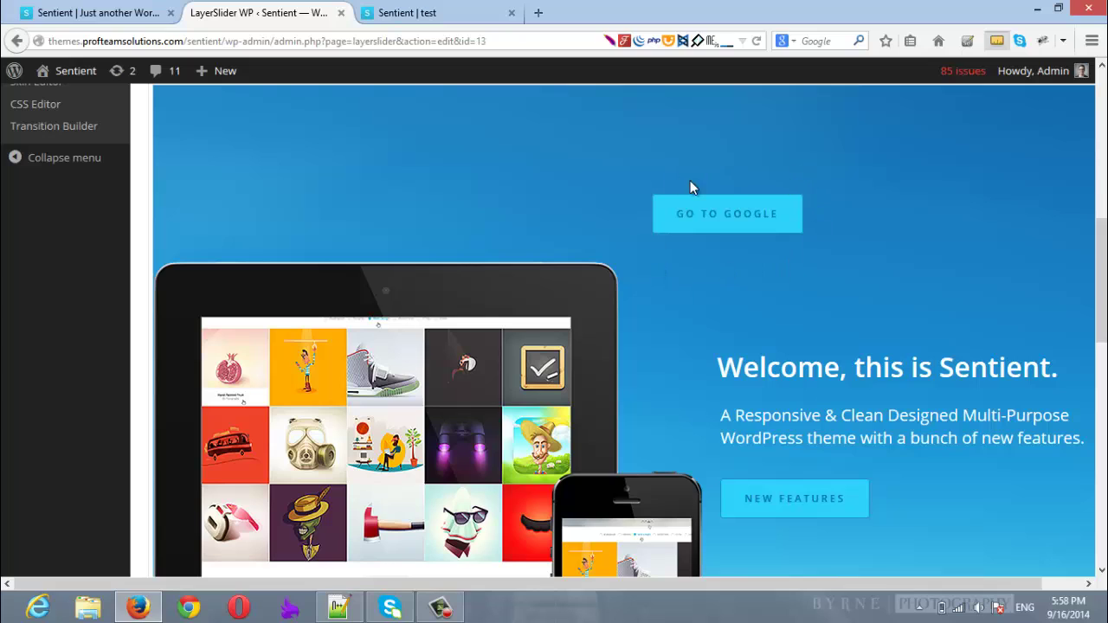
drag(789, 226, 719, 205)
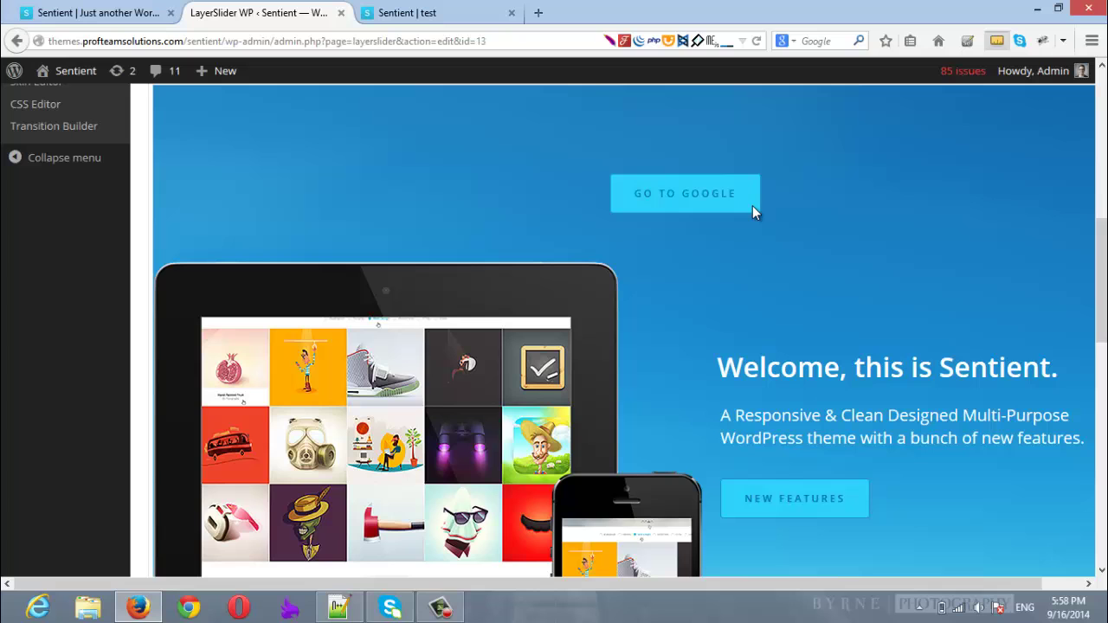
scroll(1101, 277, down, 15)
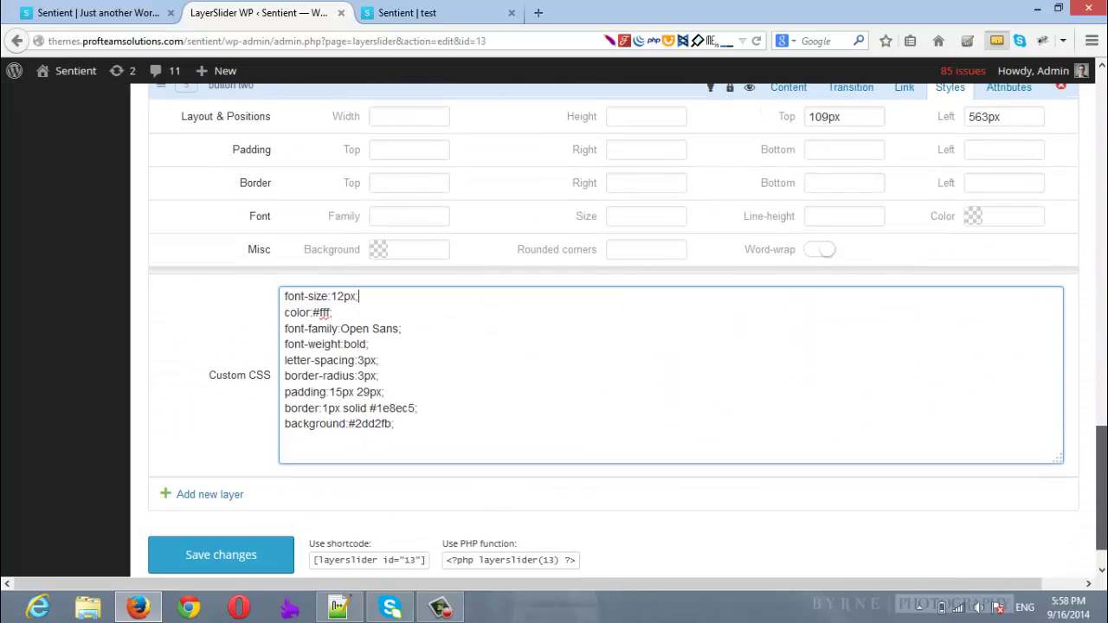
Copy the sentient-layer-slider-button class name from the Notepad++ notes
click(338, 608)
click(554, 494)
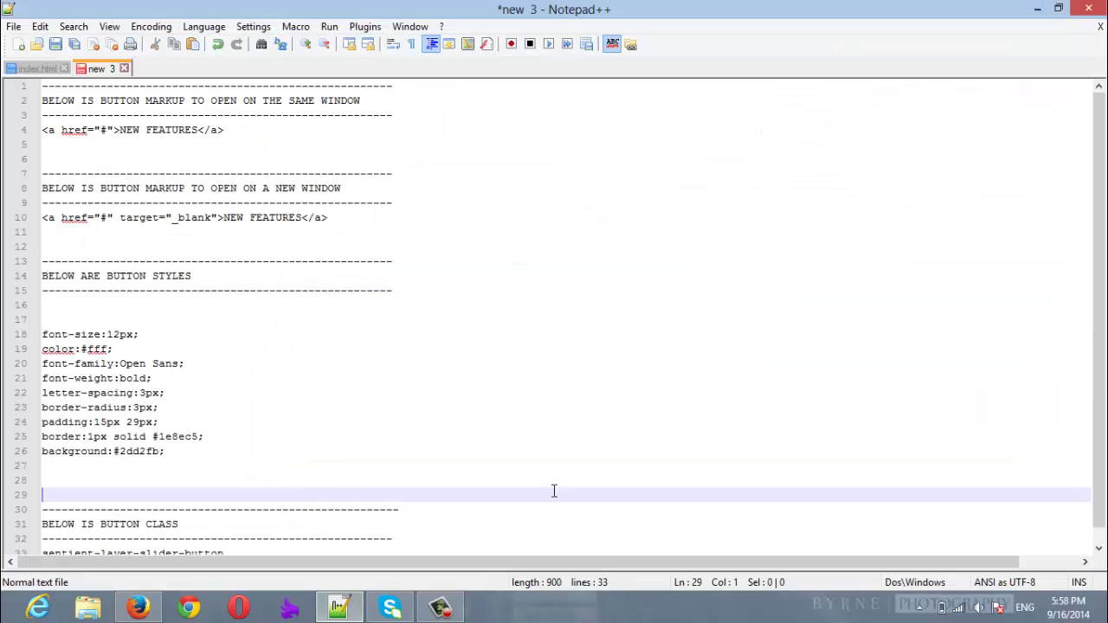
scroll(1106, 466, down, 1)
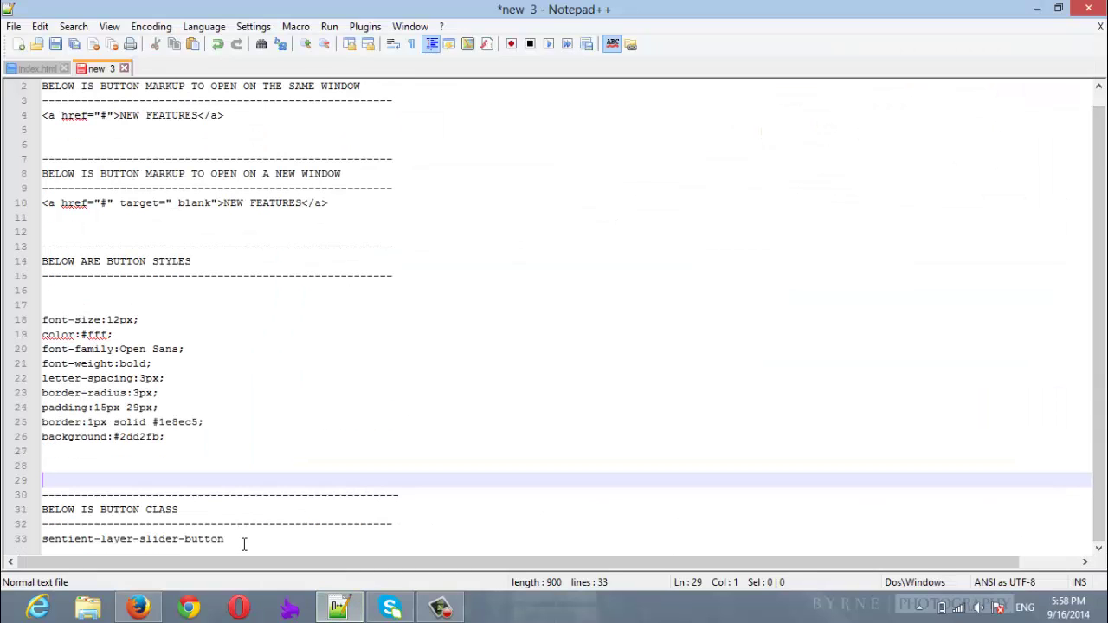
drag(224, 538, 22, 538)
key(ctrl+c)
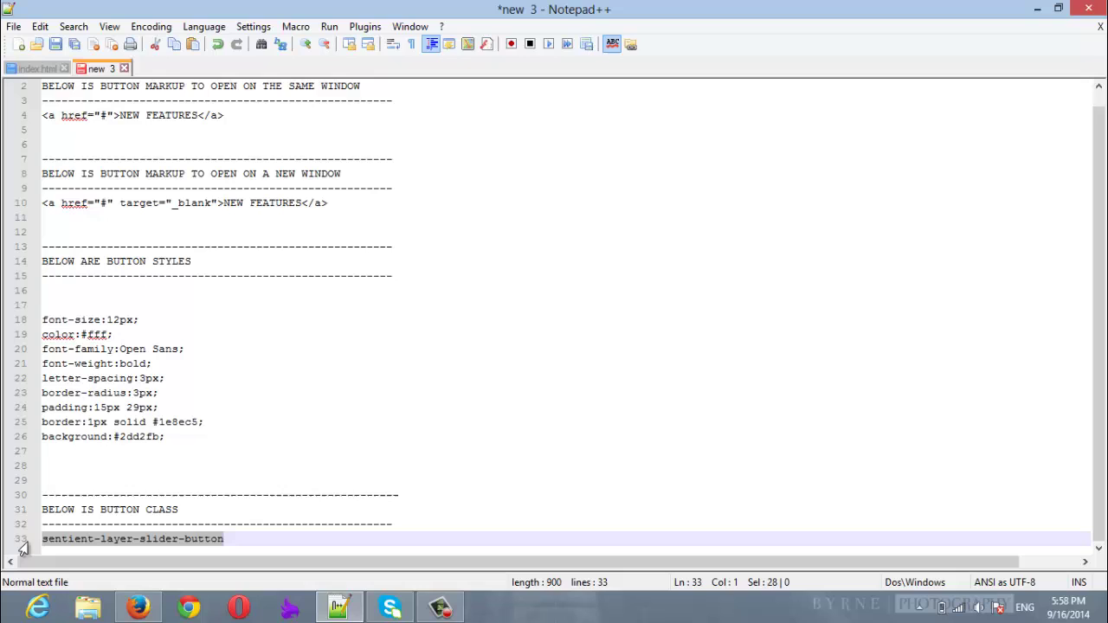
click(137, 609)
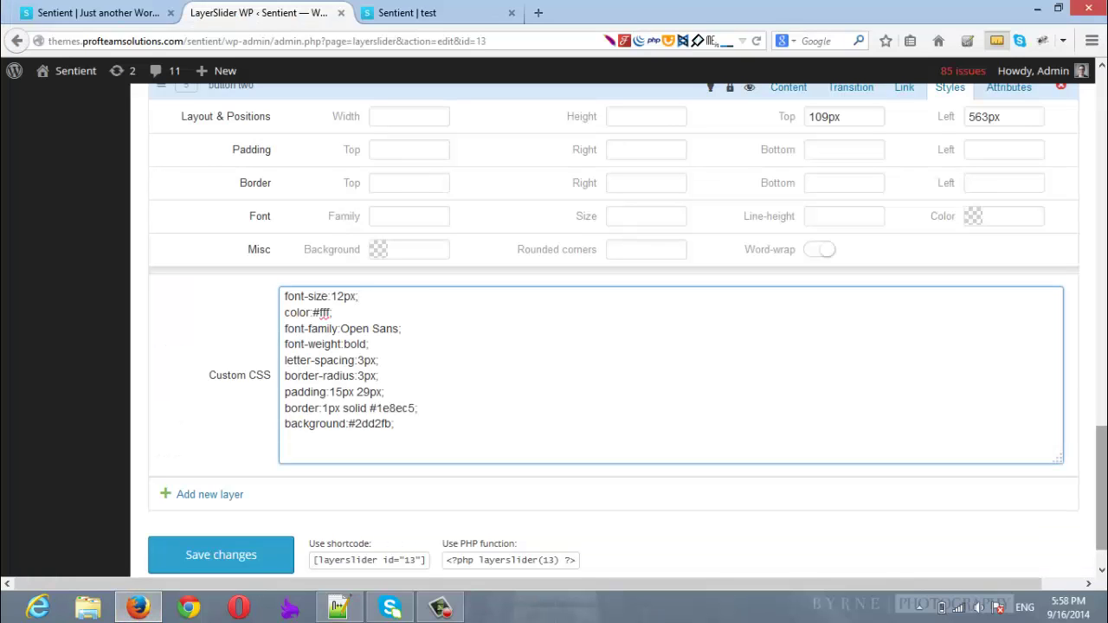
Add the sentient-layer-slider-button class to button two's Classes attribute
scroll(1009, 285, up, 4)
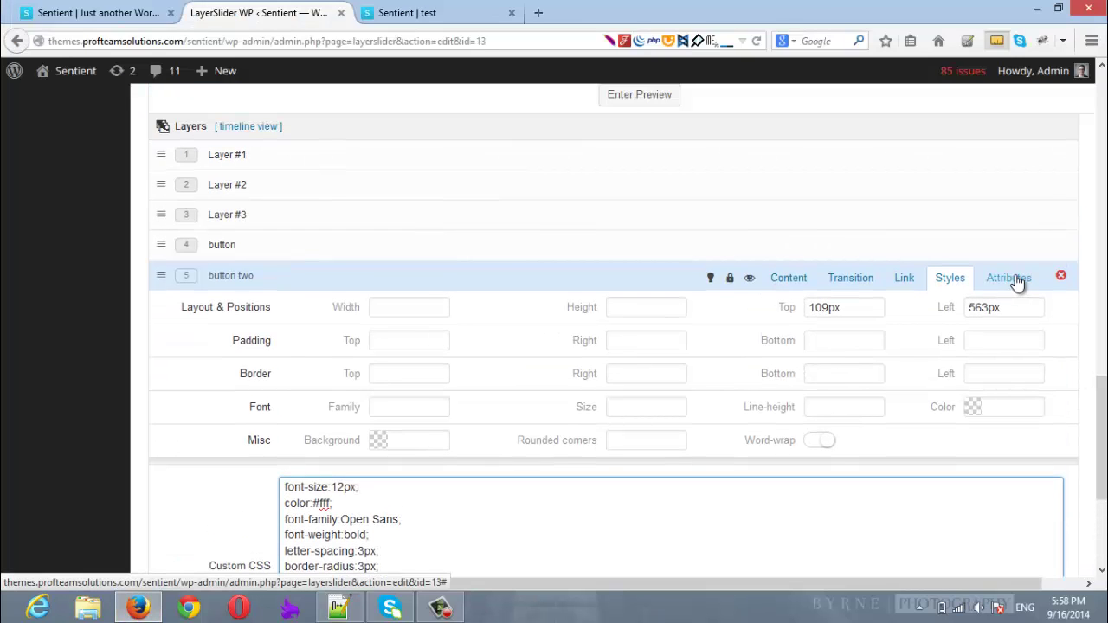
click(1018, 280)
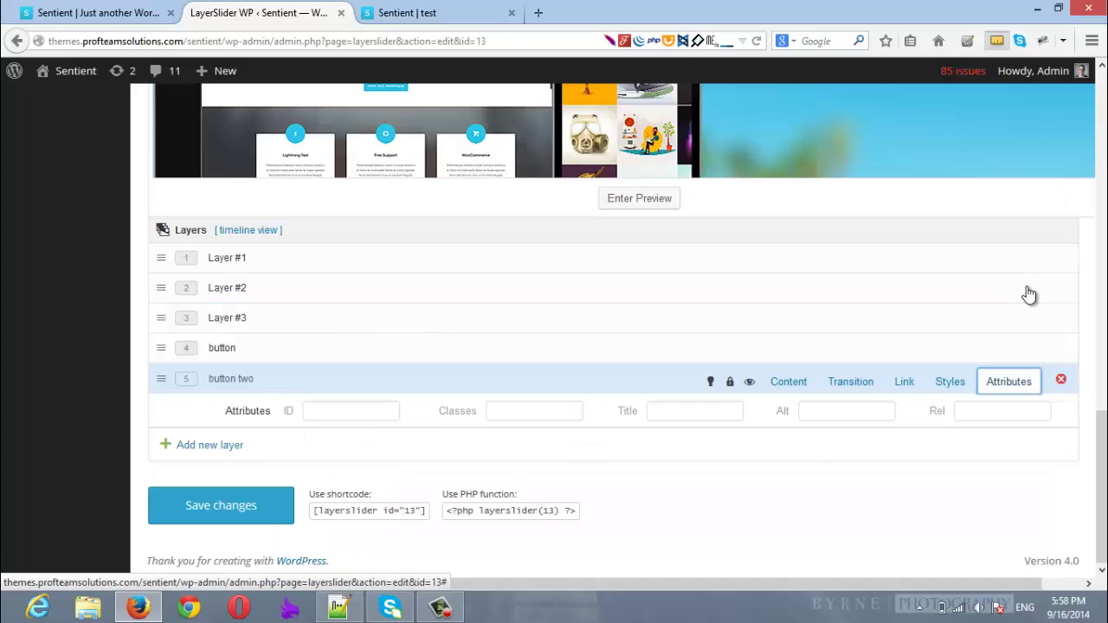
click(531, 414)
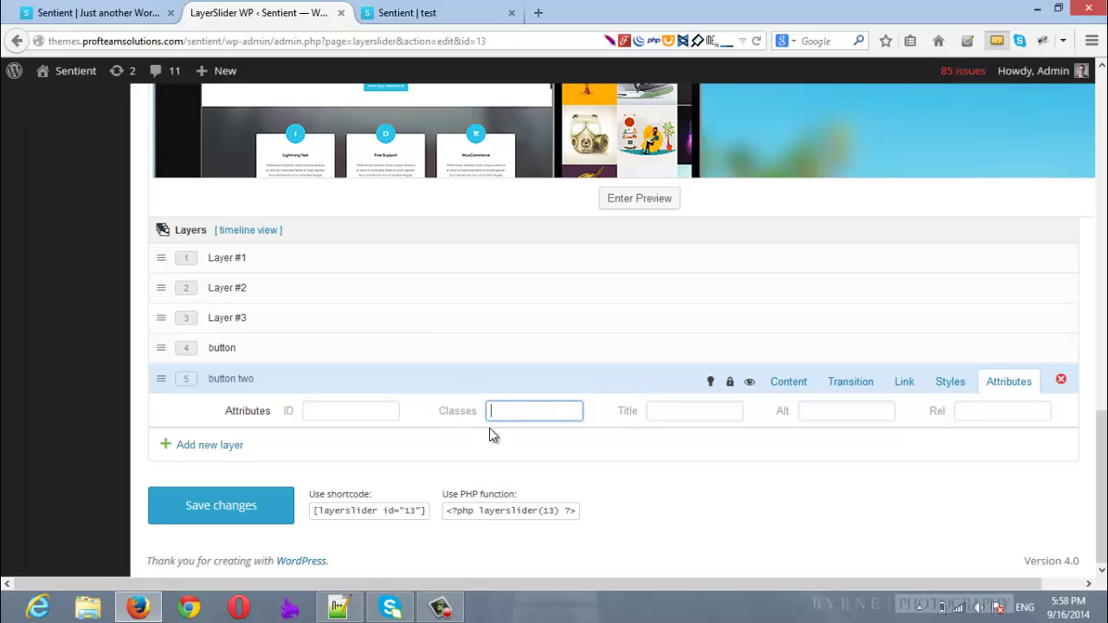
key(ctrl+v)
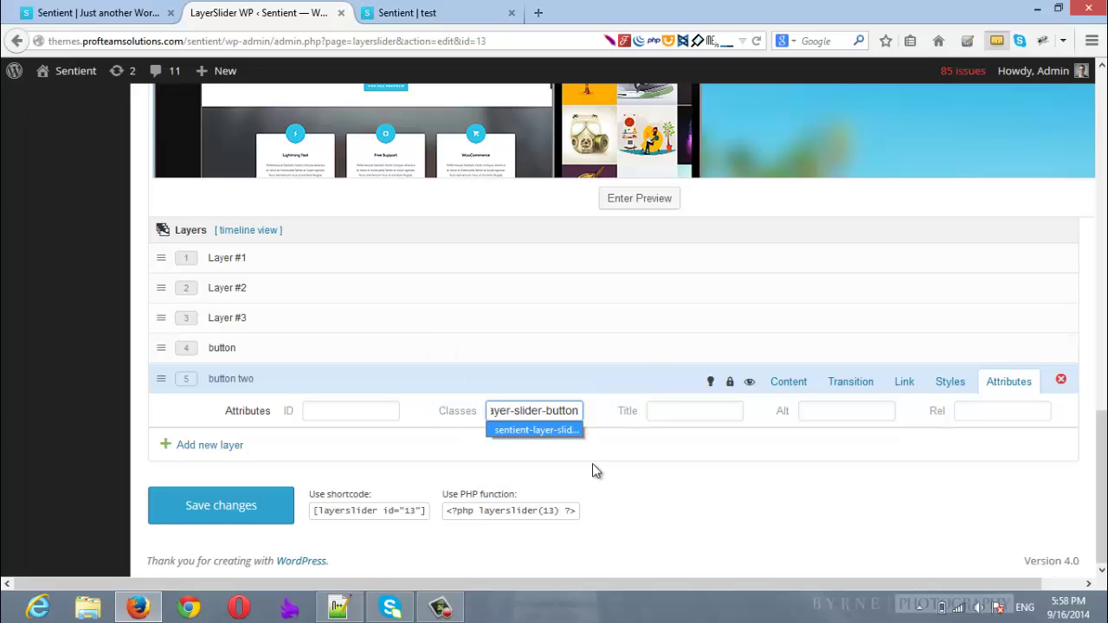
key(Escape)
click(610, 482)
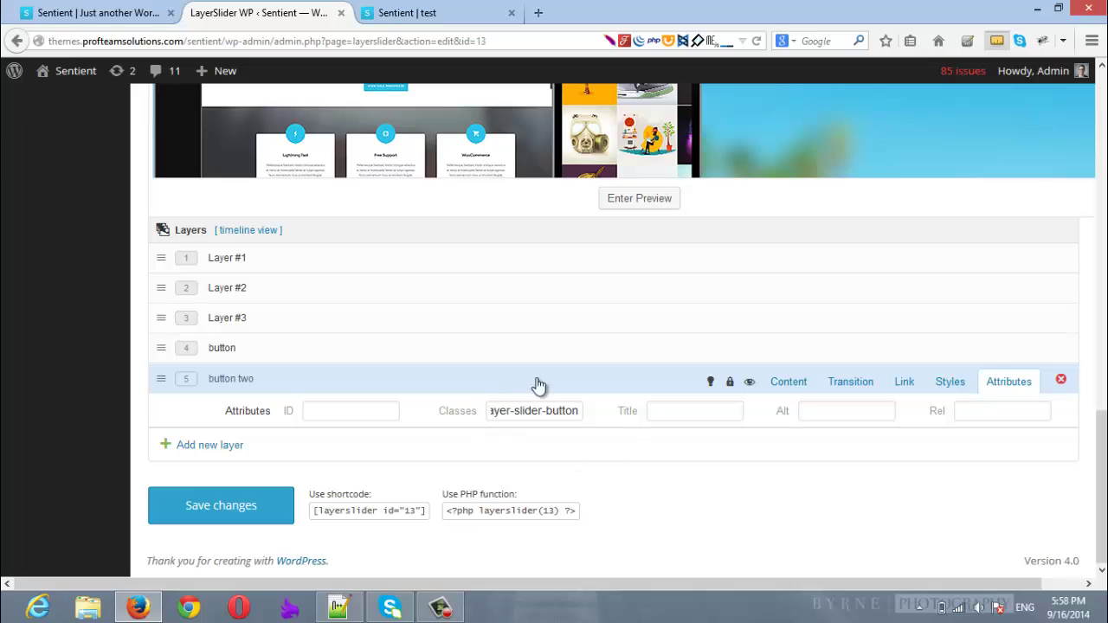
Save the slider and reload the Sentient test page
click(245, 501)
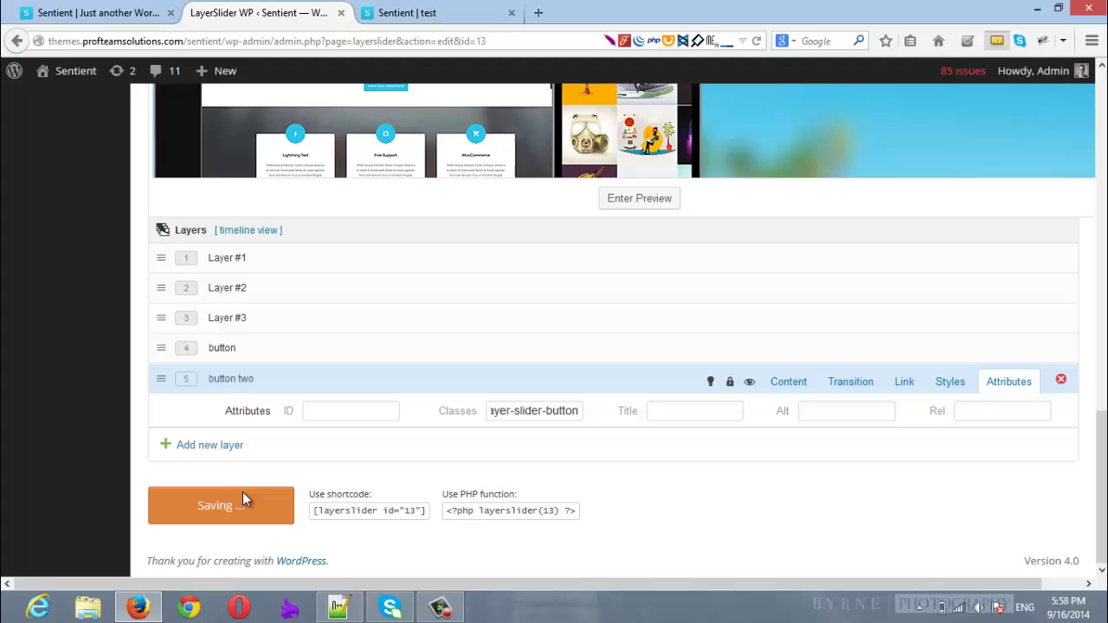
click(400, 13)
key(F5)
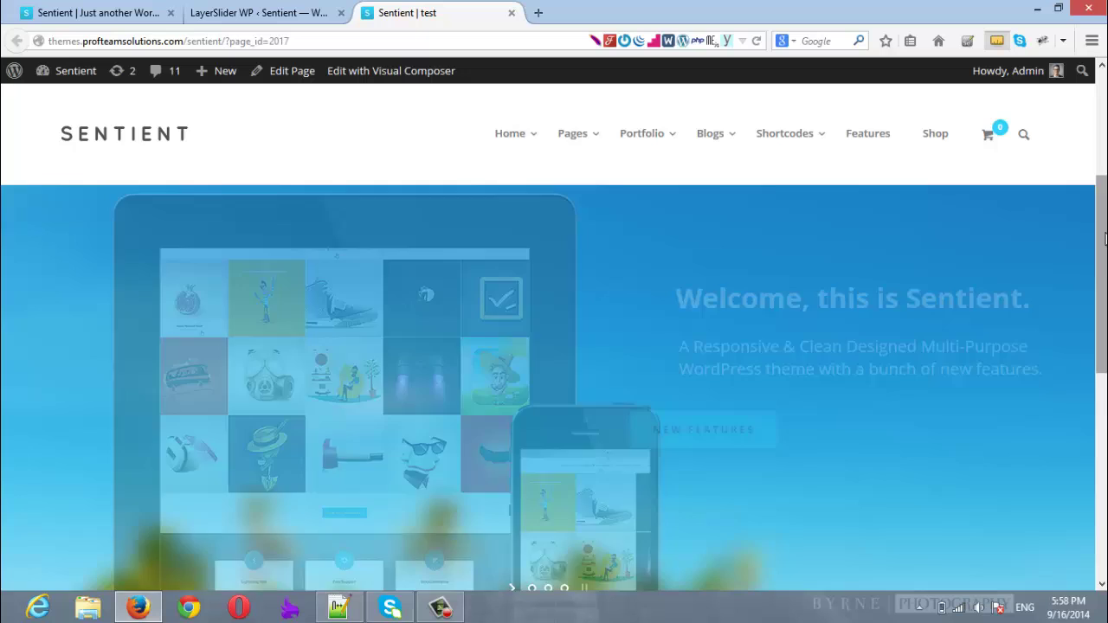
Return to the slider editor and show button two's HTML content
scroll(562, 299, up, 3)
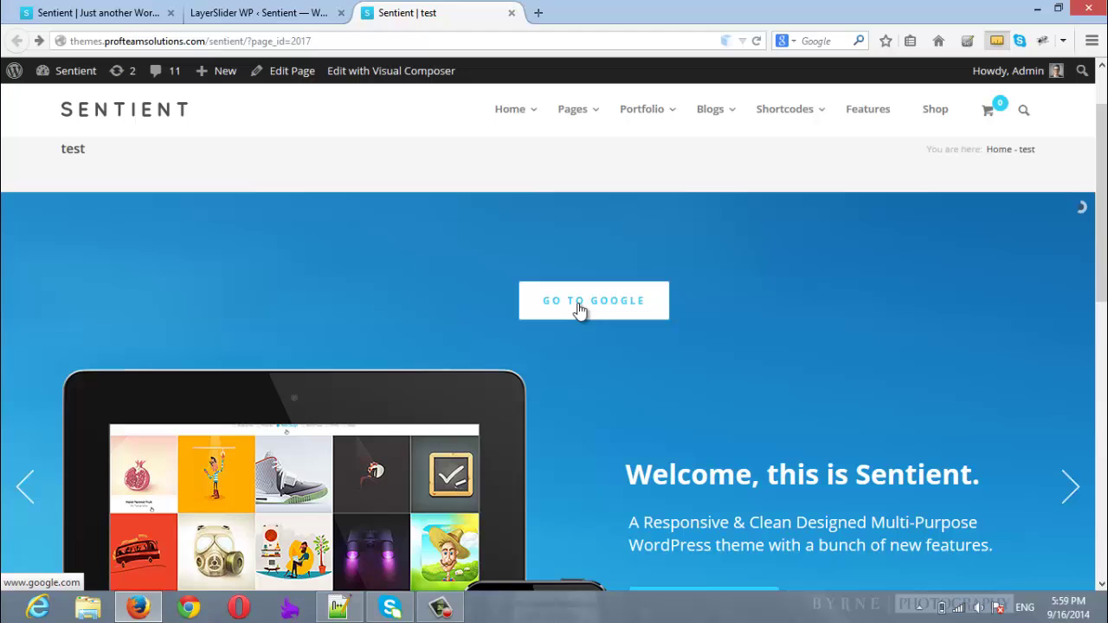
click(260, 12)
scroll(624, 329, up, 6)
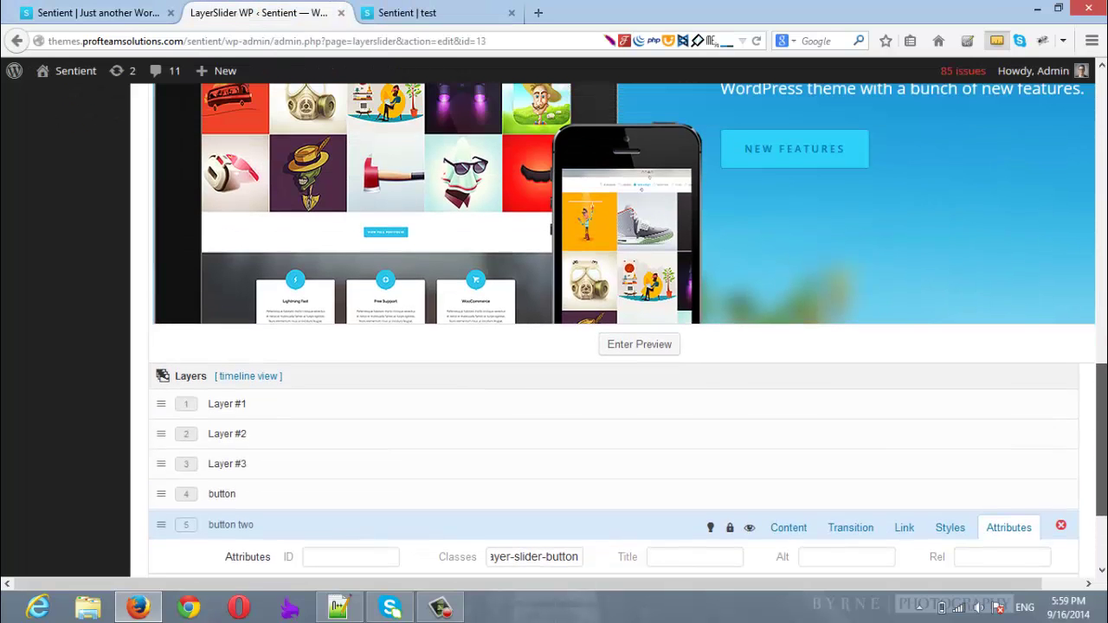
scroll(765, 216, up, 1)
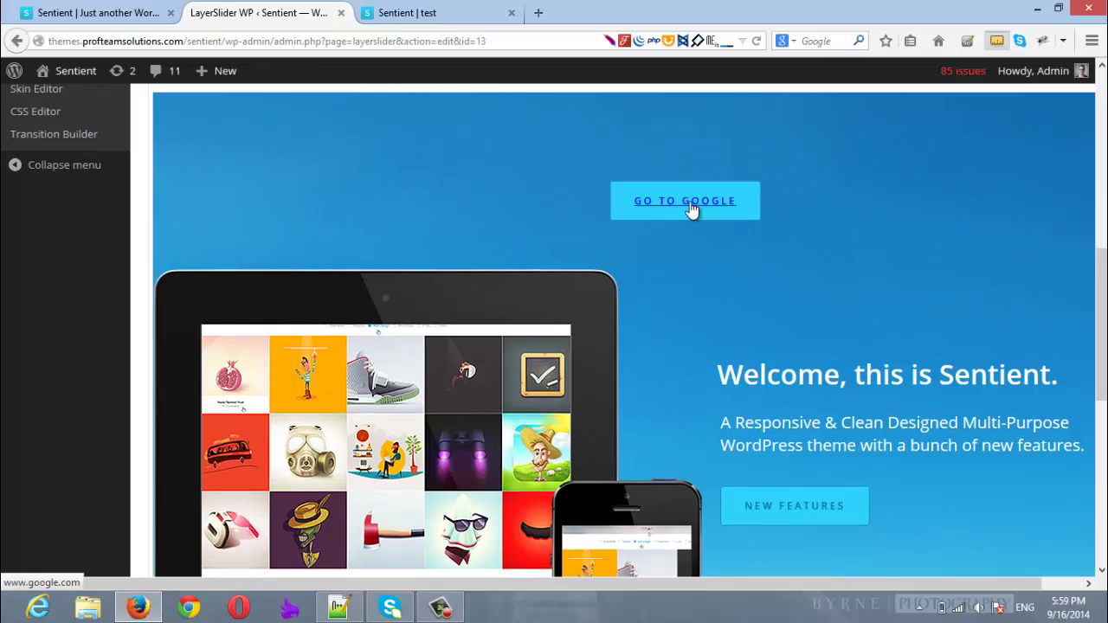
scroll(790, 224, down, 10)
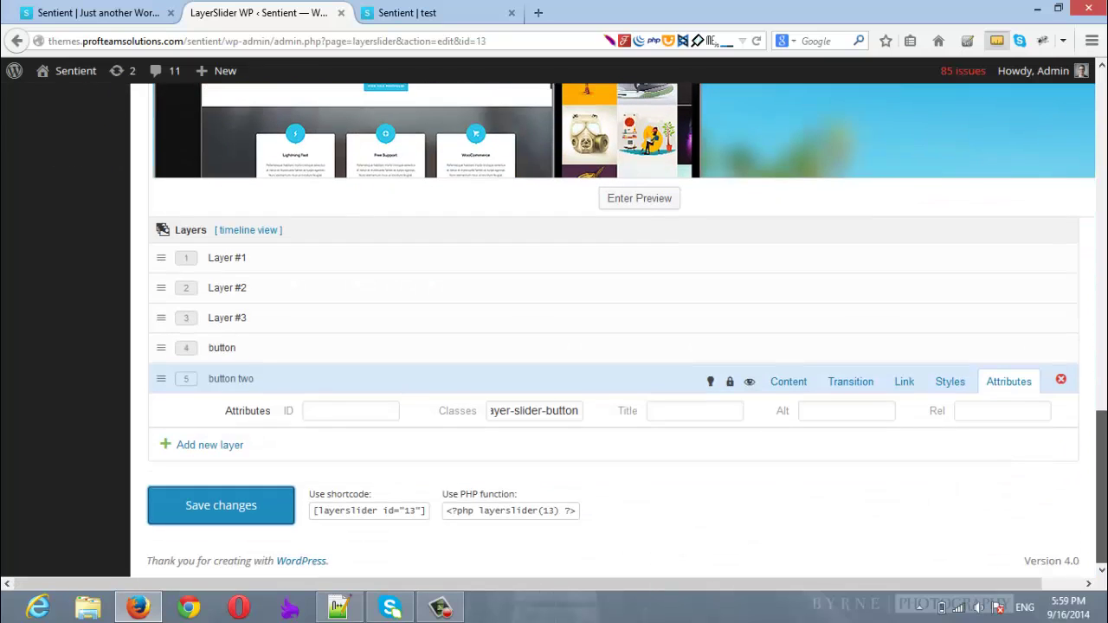
click(788, 381)
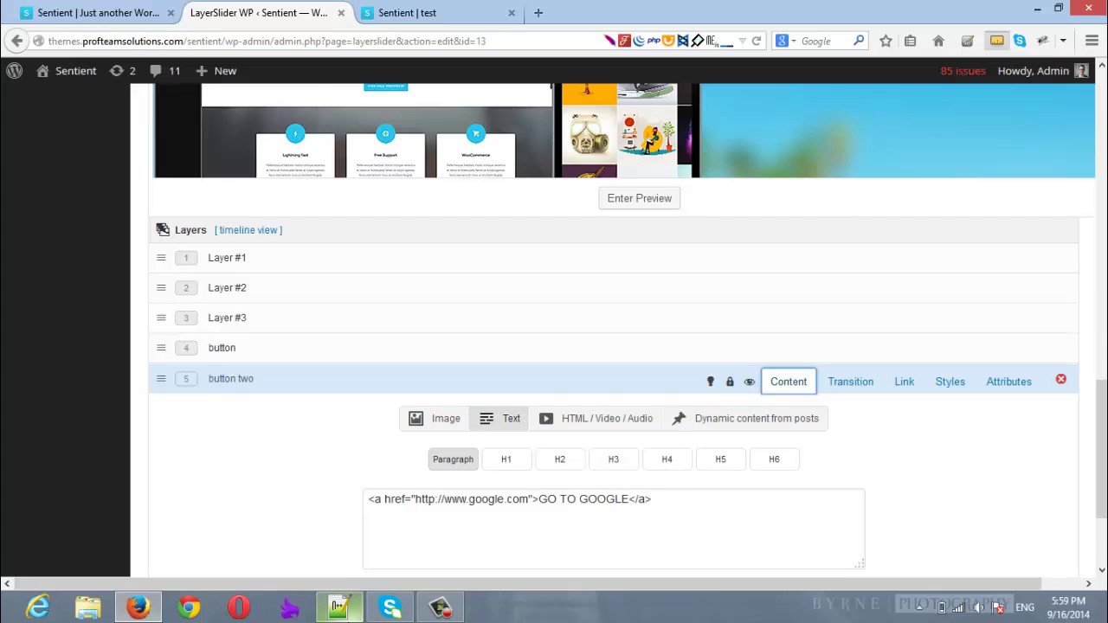
Copy the target="_blank" button markup from line 10 of the Notepad++ notes
click(338, 607)
drag(354, 203, 31, 197)
key(ctrl+c)
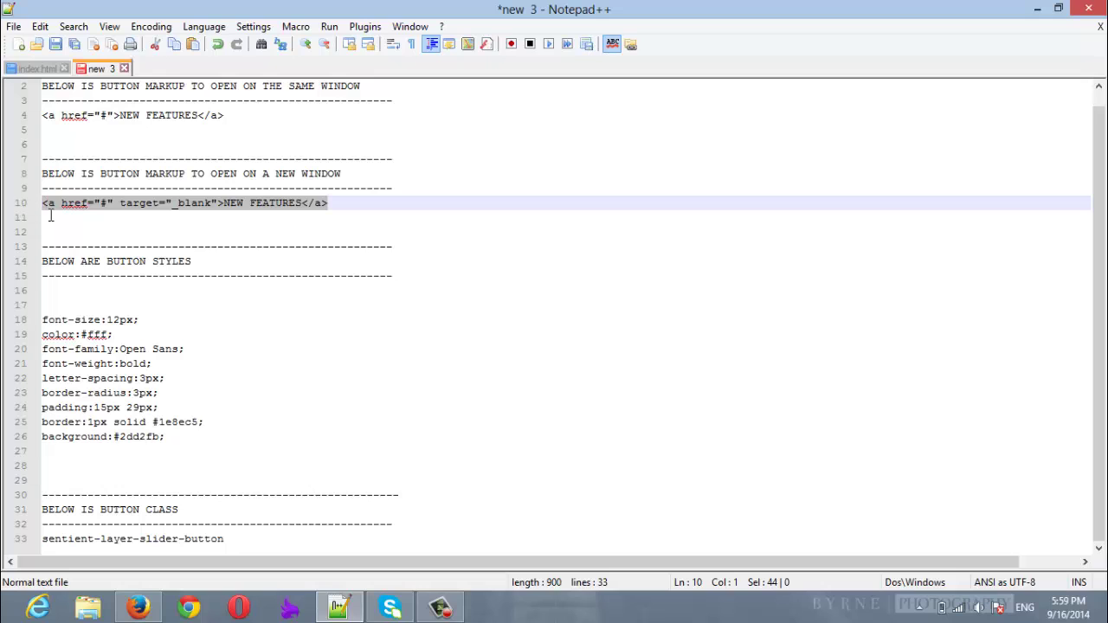
click(138, 607)
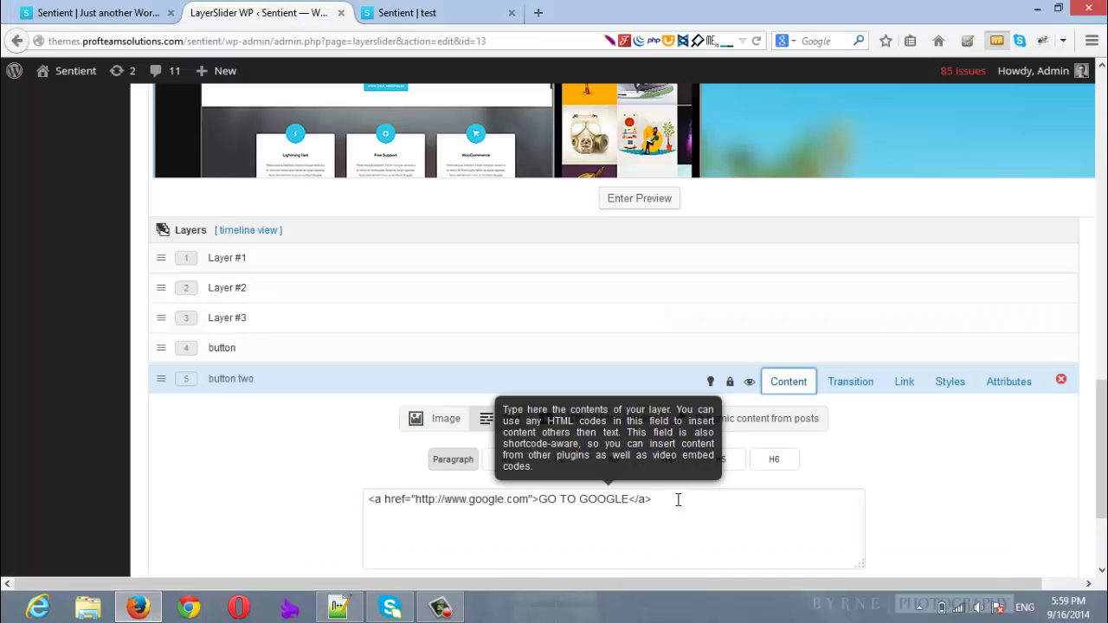
Replace the Google link with new-window markup pointing to themes.profteamsolutions.com/sentient
drag(678, 500, 319, 497)
key(ctrl+v)
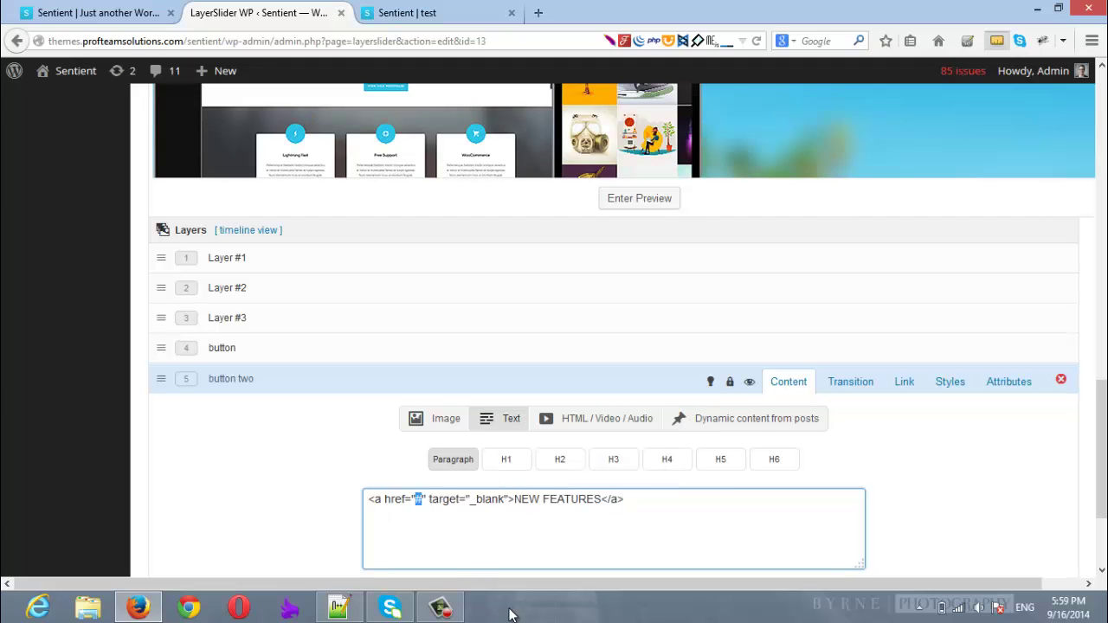
text(tt)
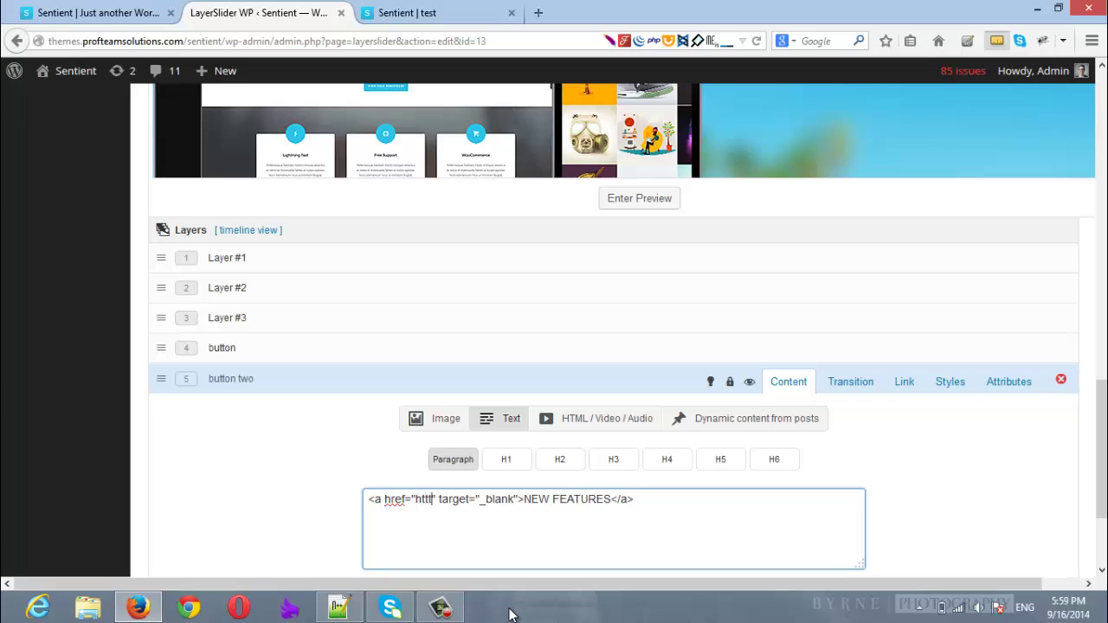
key(BackSpace)
key(BackSpace)
key(BackSpace)
key(BackSpace)
text("themes)
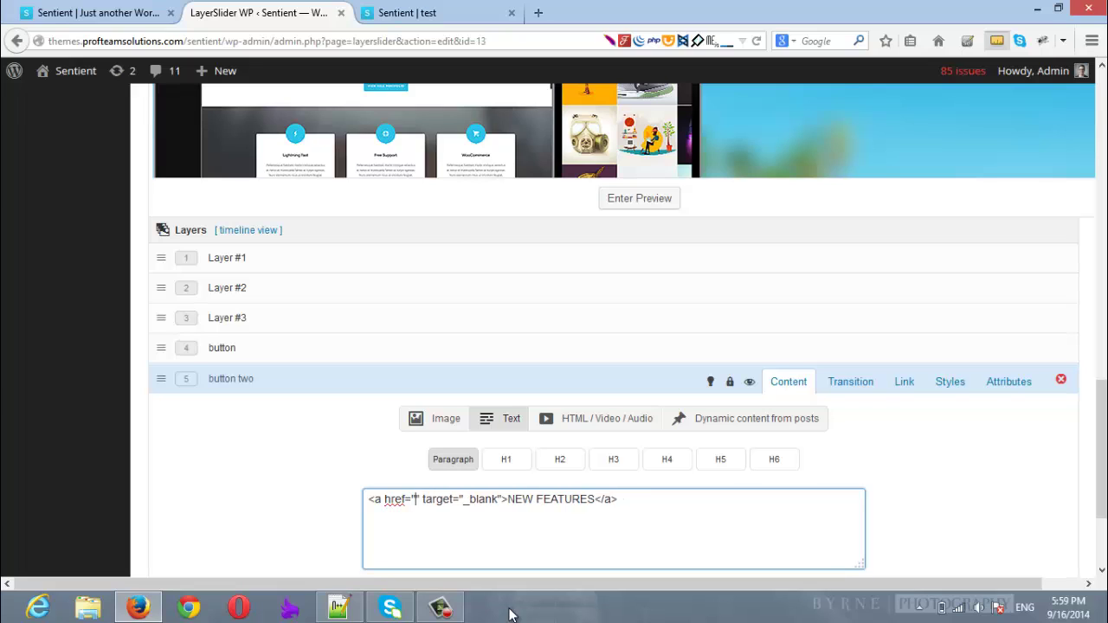
text(.profteamso)
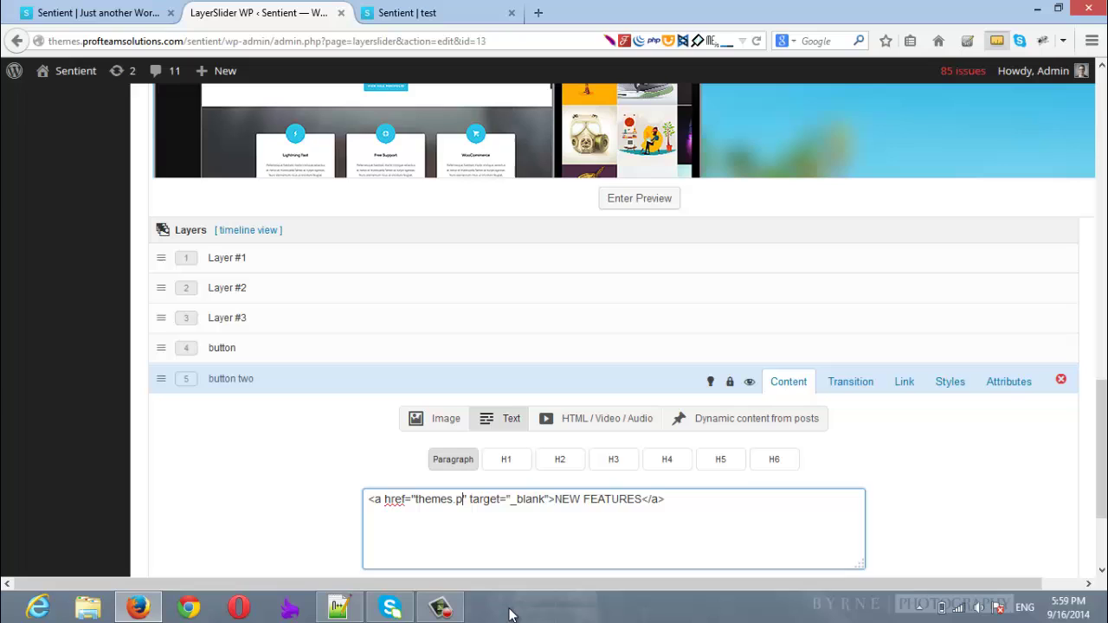
text(lutions.com)
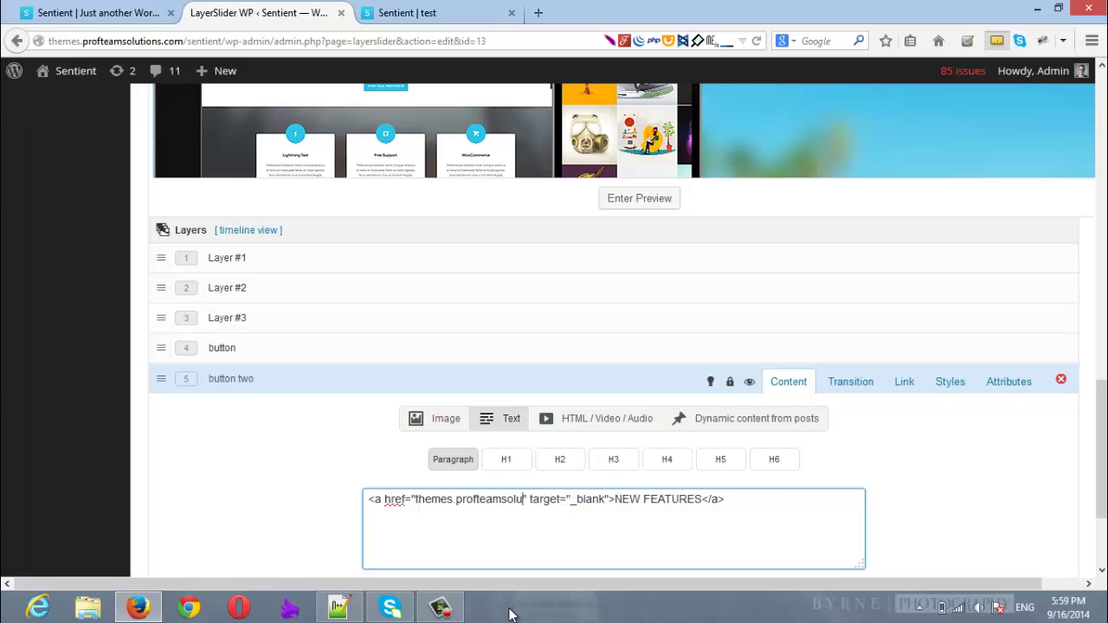
text(/sentient)
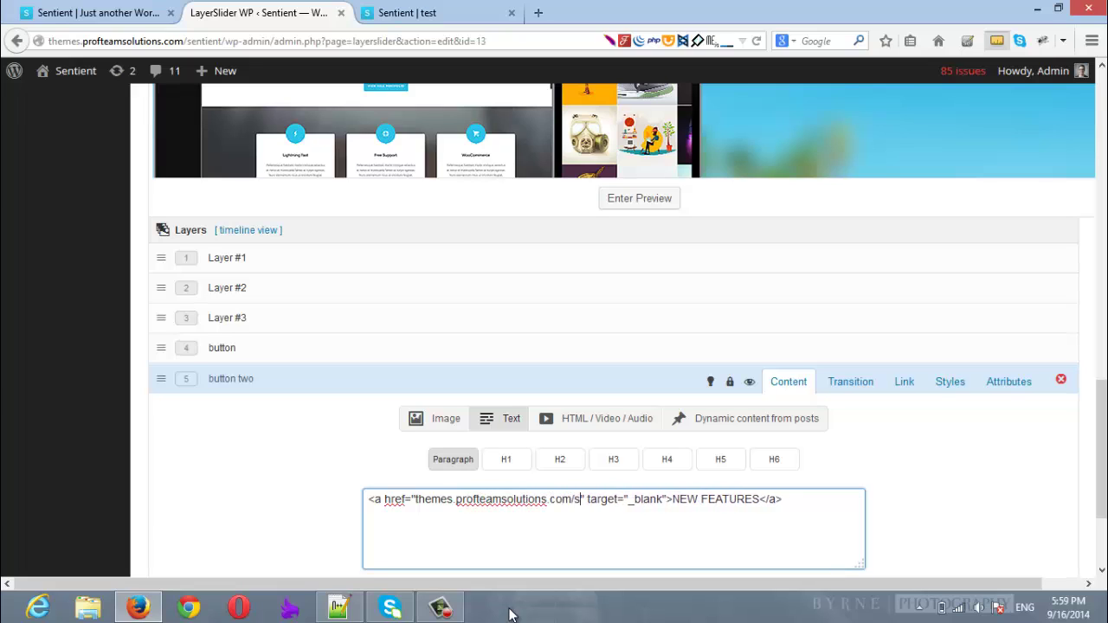
Relabel the button GO TO SENTIENT and save the slider
scroll(720, 458, down, 2)
click(720, 457)
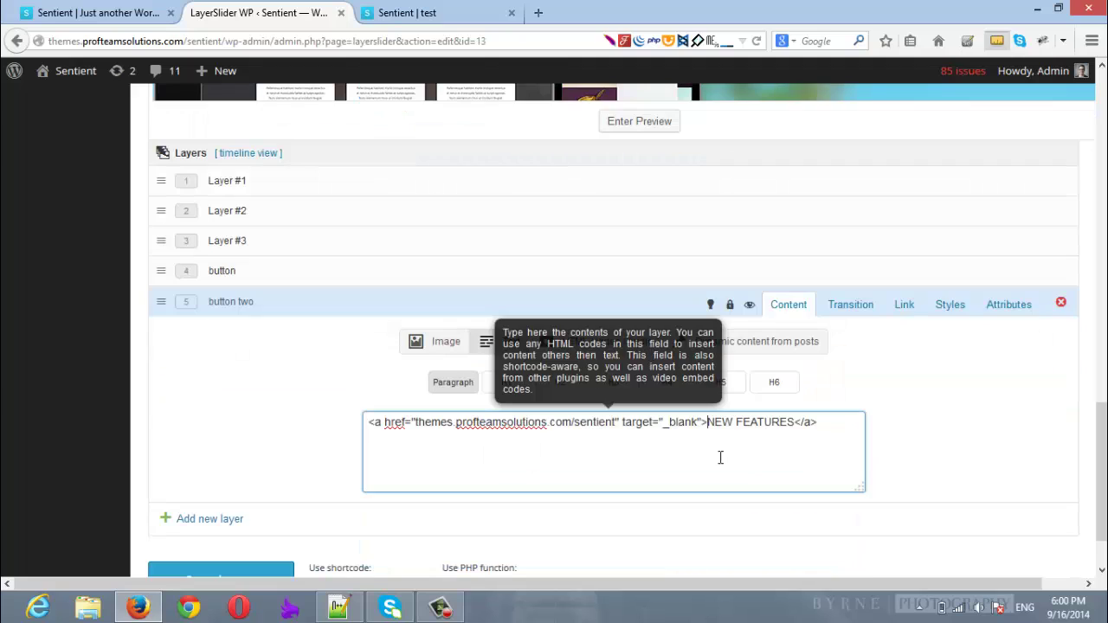
drag(796, 423, 719, 429)
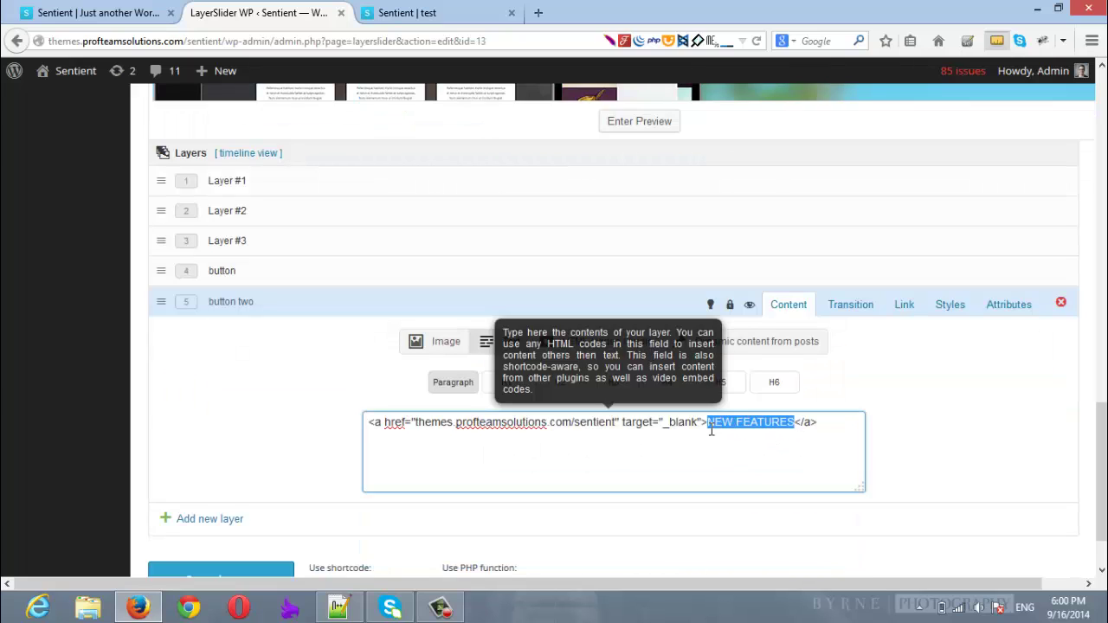
text(GO TO SENTIEN)
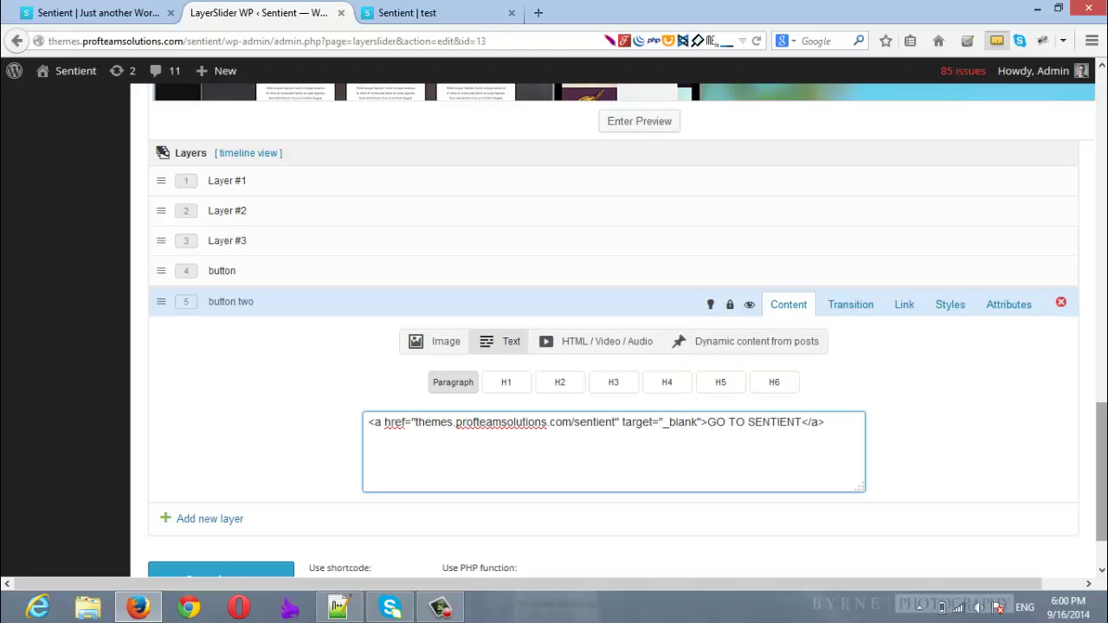
scroll(433, 463, down, 2)
click(214, 506)
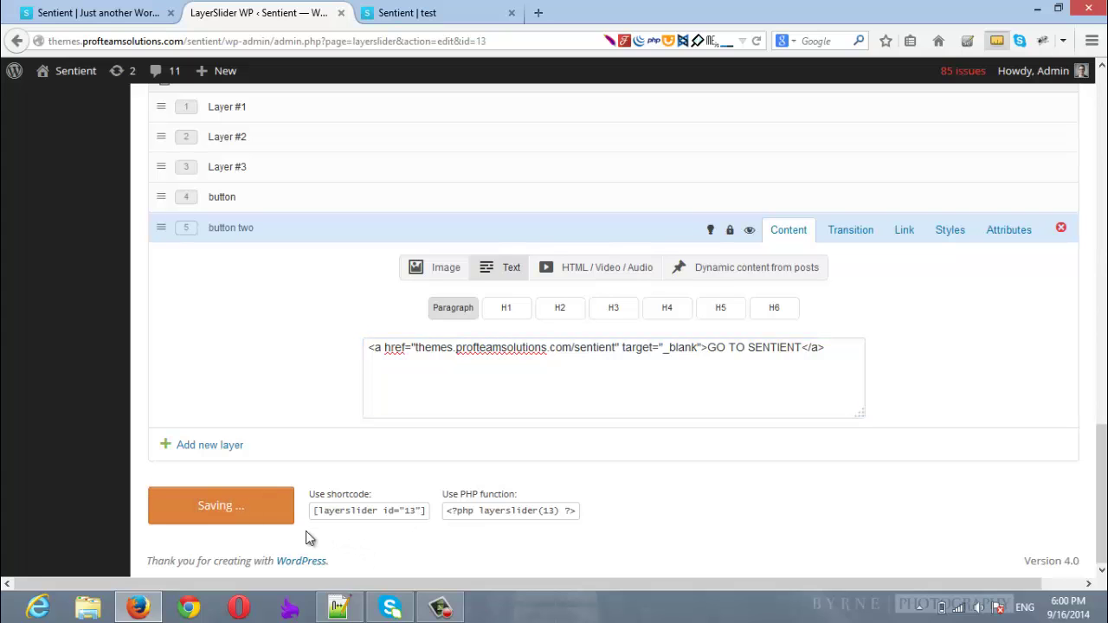
Reload the test page to confirm GO TO SENTIENT opens Sentient in a new tab, then return to the slider editor
click(484, 9)
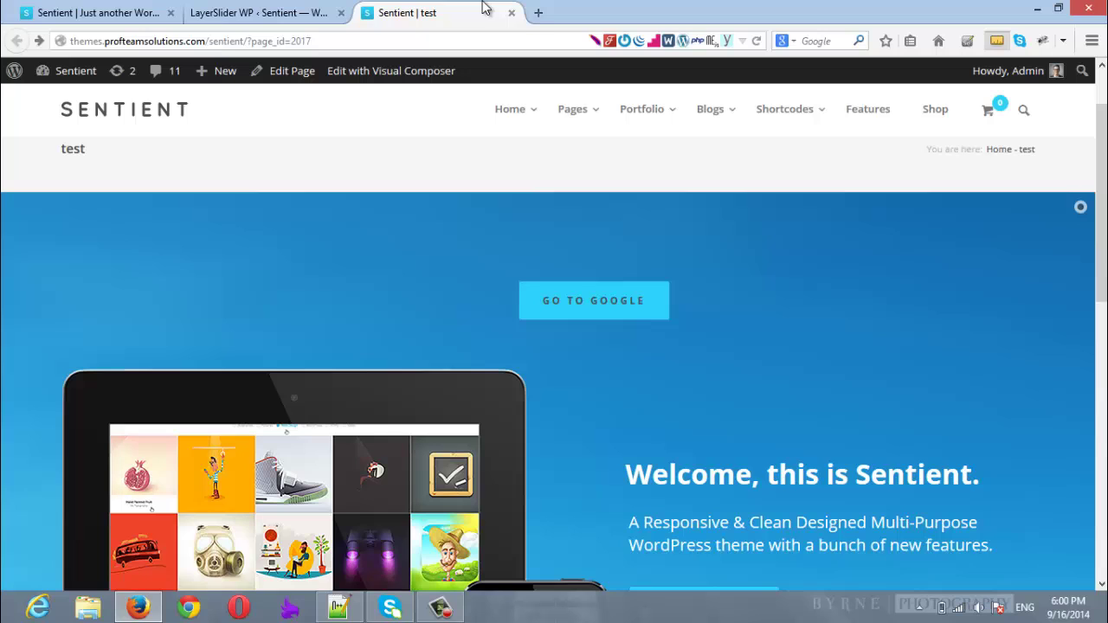
key(F5)
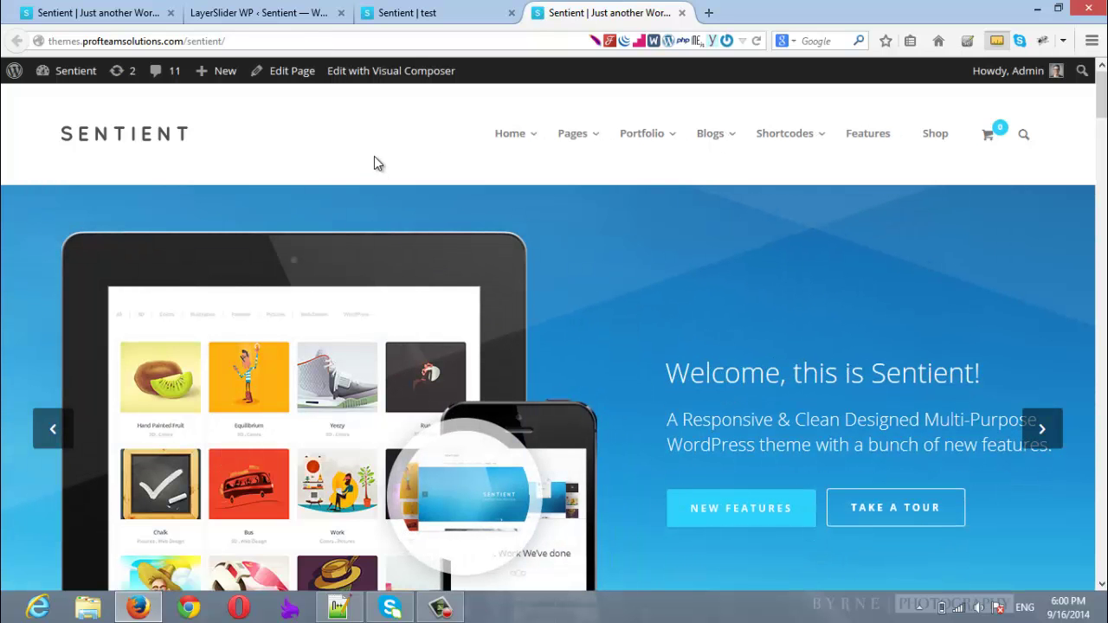
click(468, 10)
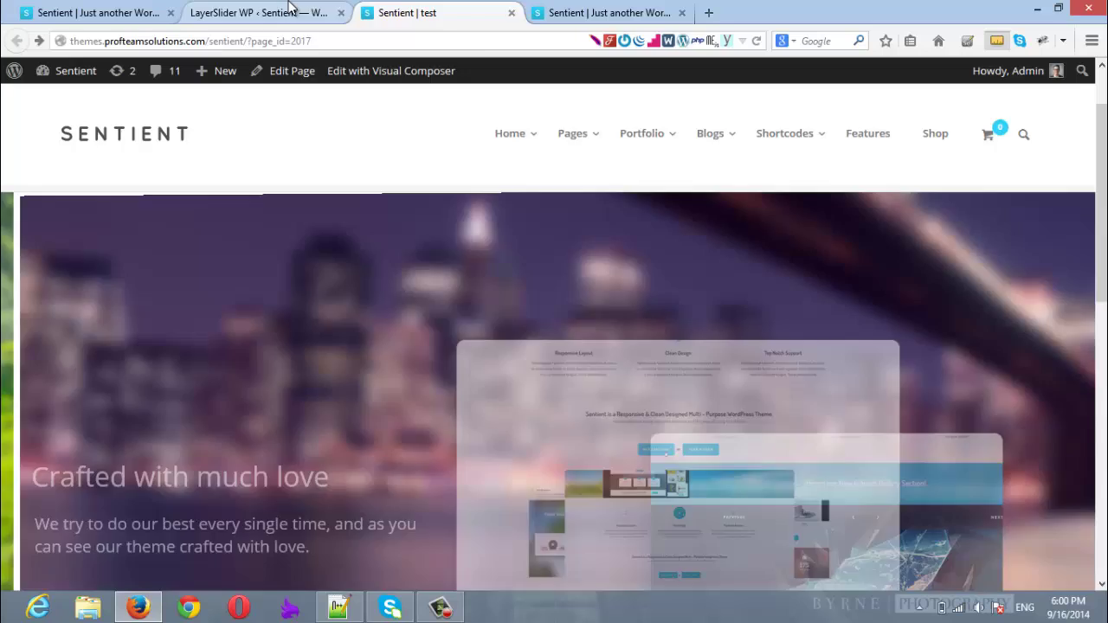
click(290, 10)
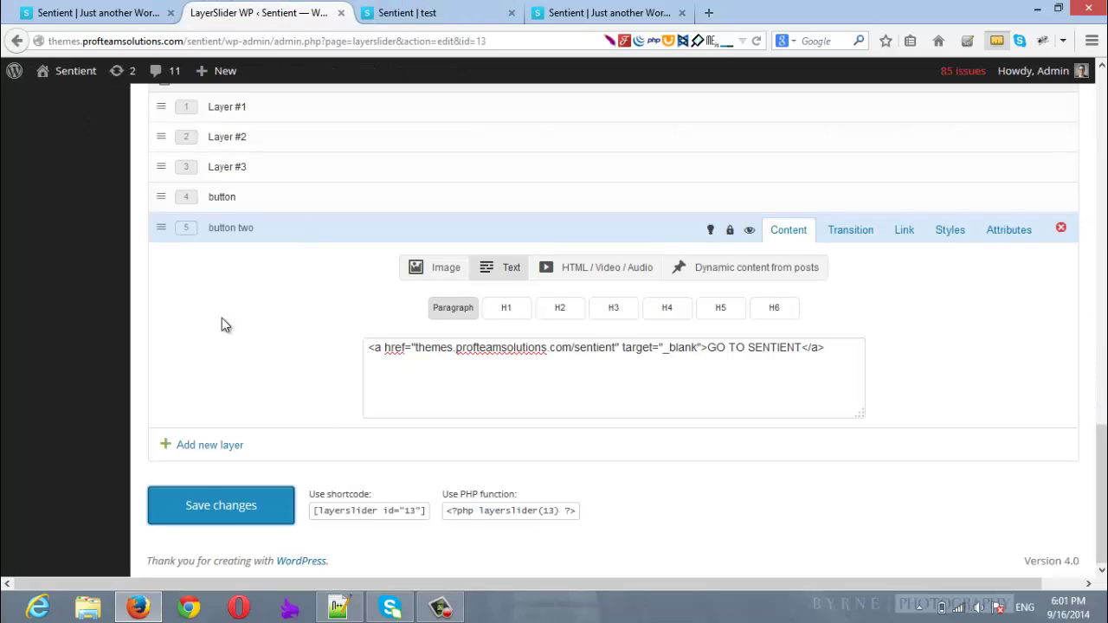